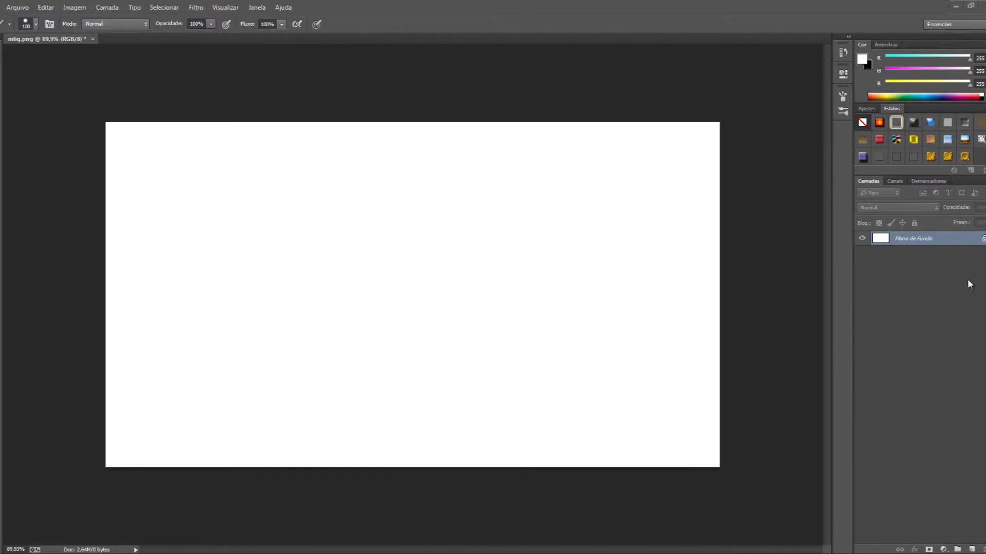
# Convert the locked background into a regular editable layer.
pyautogui.doubleClick(961, 246)
pyautogui.click(620, 186)
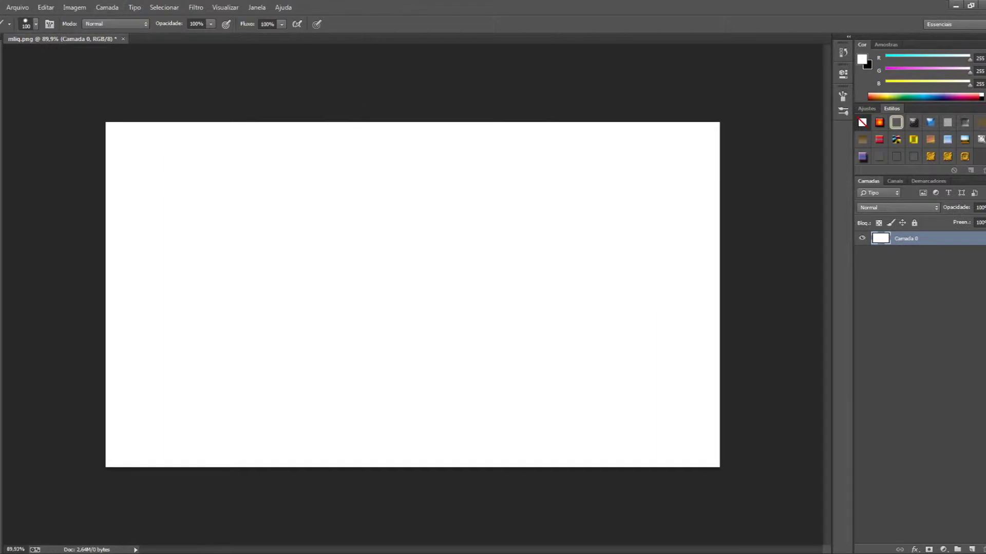
# Move the custom gradient's black stop just after the grey highlight to 62% and fill the layer with the linear gradient diagonally from upper-left to lower-right.
pyautogui.click(1, 214)
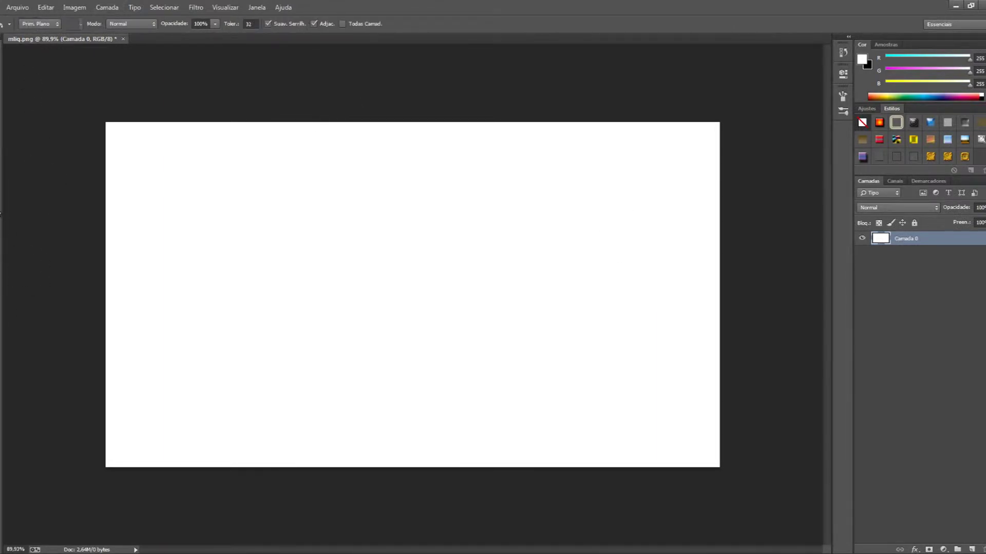
pyautogui.click(11, 208)
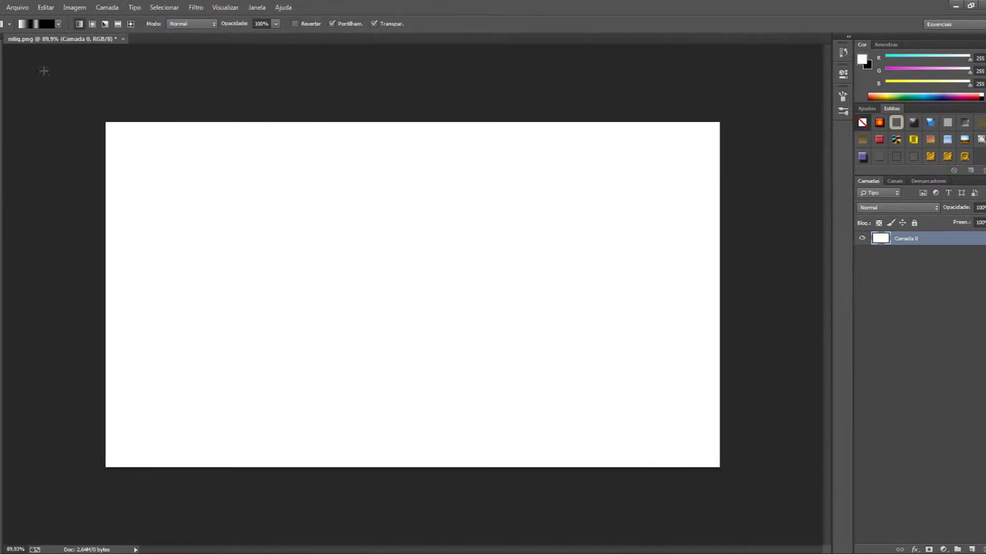
pyautogui.click(38, 25)
pyautogui.moveTo(689, 103); pyautogui.dragTo(535, 204)
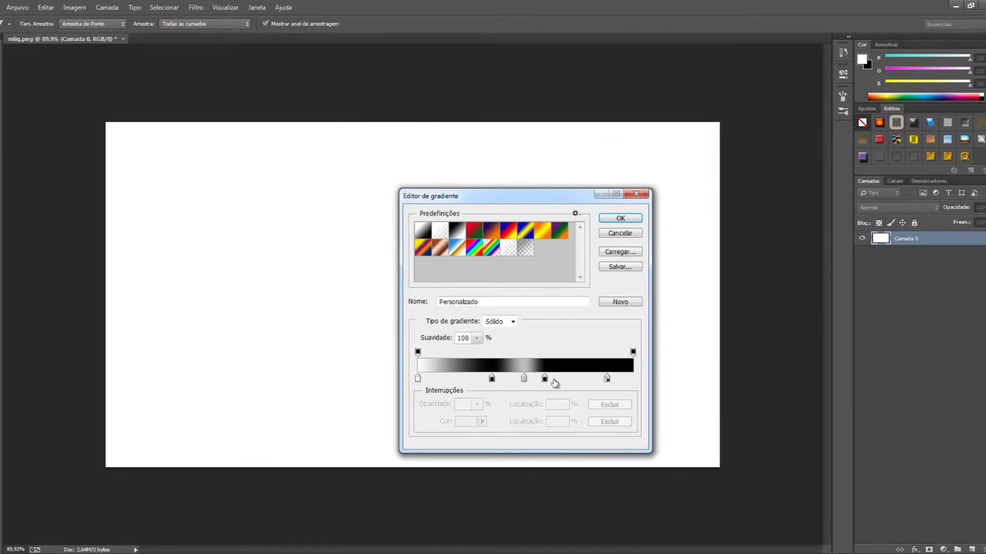
pyautogui.moveTo(545, 380); pyautogui.dragTo(552, 378)
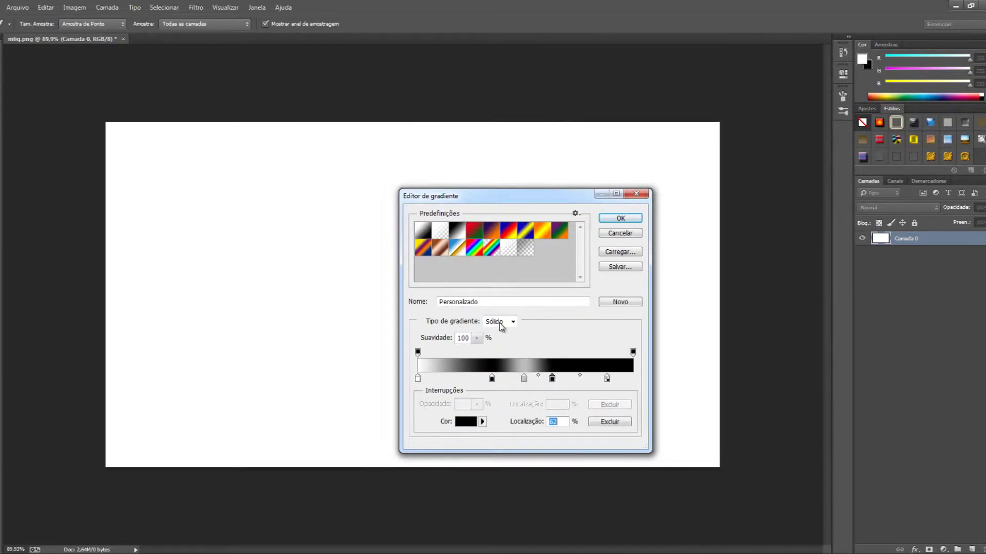
pyautogui.click(608, 220)
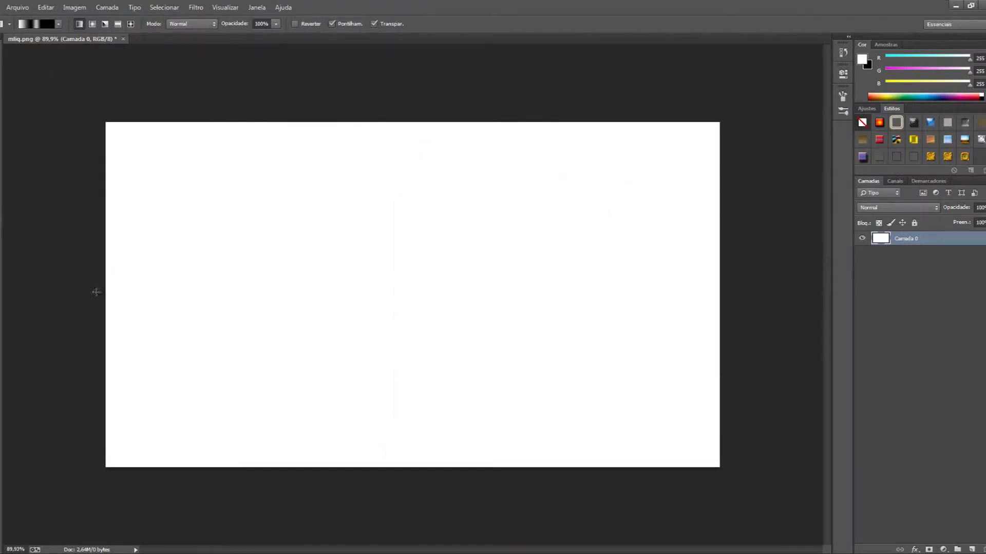
pyautogui.moveTo(56, 79); pyautogui.dragTo(823, 533)
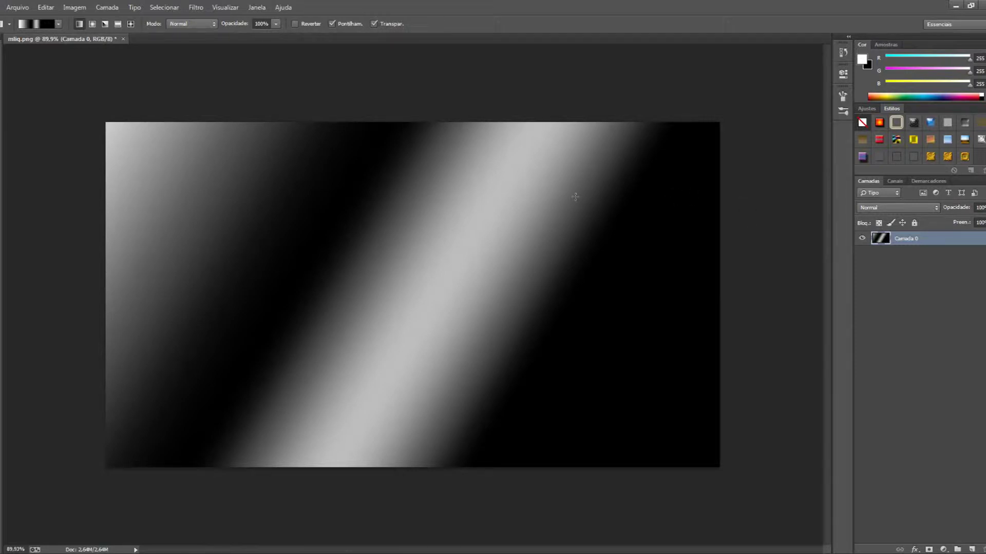
# Distort the gradient with the Wave filter, using maximum wavelength 229, amplitude 78 to 718 and vertical scale 79%.
pyautogui.click(197, 8)
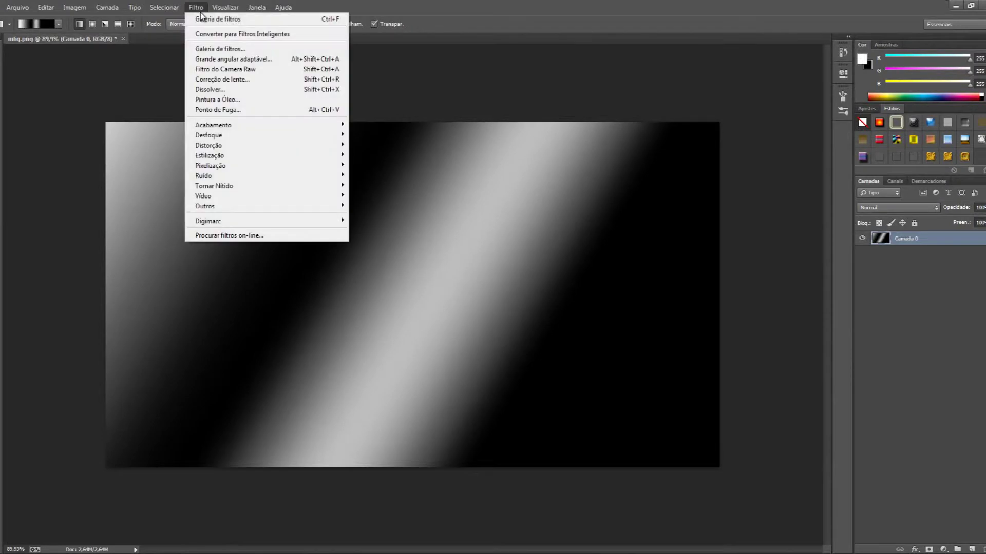
pyautogui.moveTo(233, 147)
pyautogui.click(399, 186)
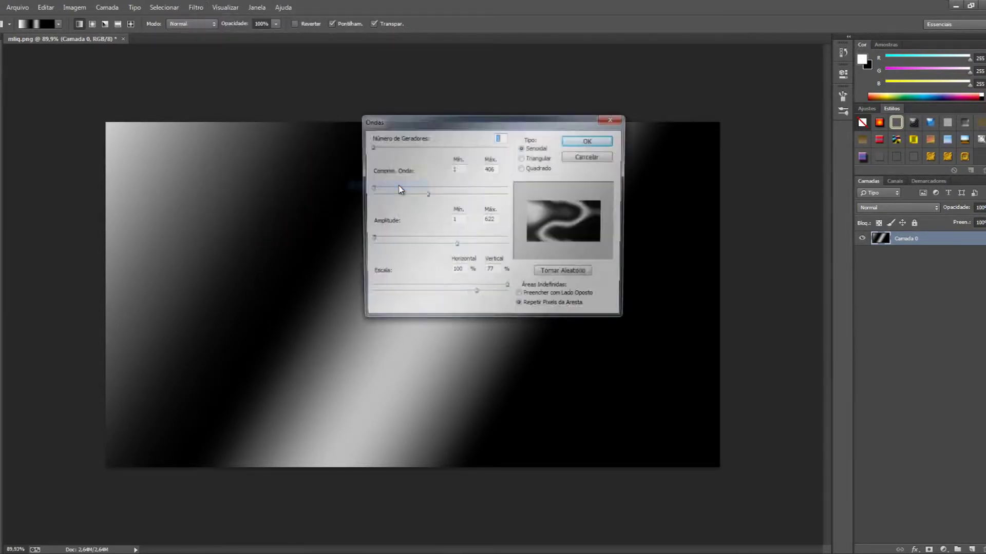
pyautogui.moveTo(519, 121); pyautogui.dragTo(474, 139)
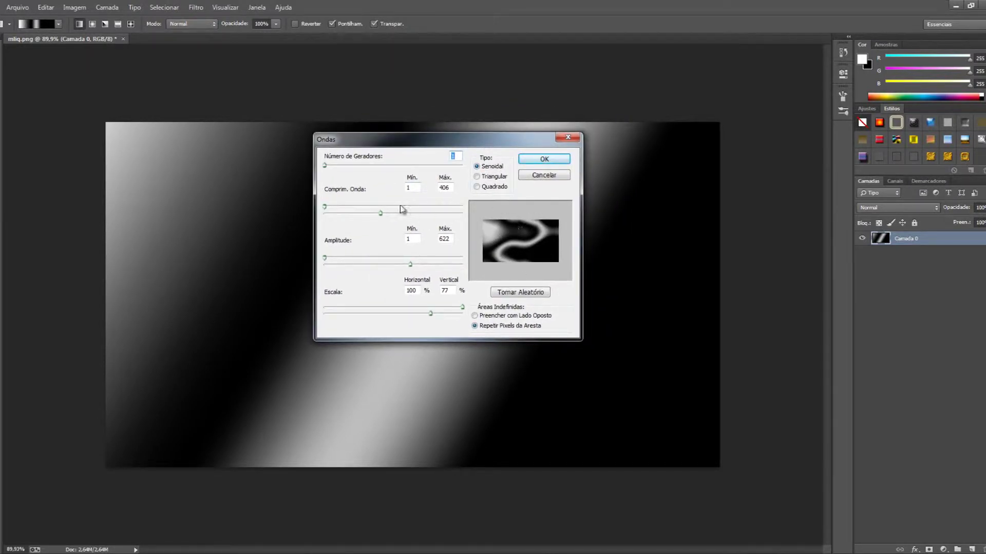
pyautogui.moveTo(325, 166)
pyautogui.mouseDown()
pyautogui.moveTo(335, 166)
pyautogui.moveTo(323, 166)
pyautogui.mouseUp()
pyautogui.moveTo(331, 205); pyautogui.dragTo(315, 207)
pyautogui.moveTo(381, 213)
pyautogui.mouseDown()
pyautogui.moveTo(332, 211)
pyautogui.moveTo(358, 215)
pyautogui.mouseUp()
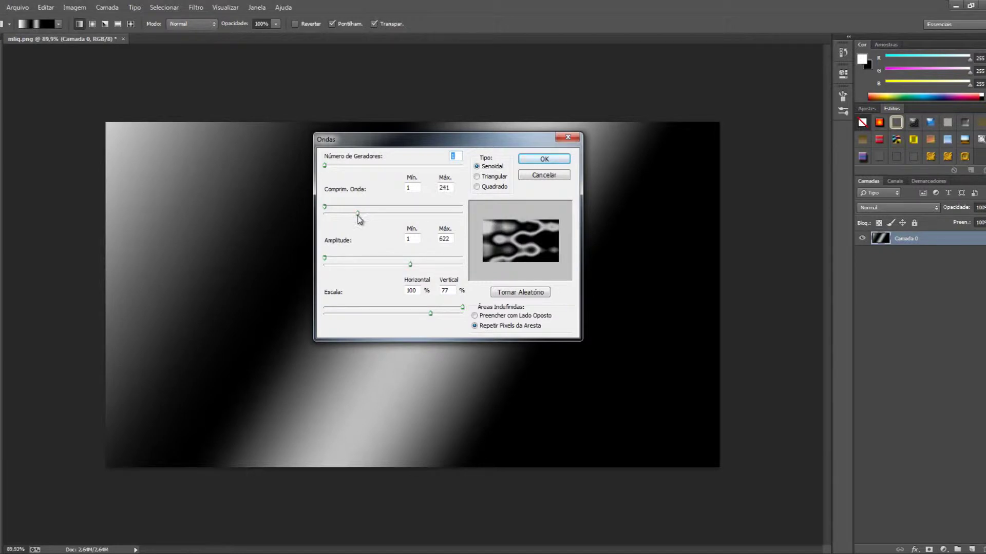
pyautogui.moveTo(358, 215); pyautogui.dragTo(355, 215)
pyautogui.moveTo(326, 260)
pyautogui.mouseDown()
pyautogui.moveTo(360, 260)
pyautogui.moveTo(337, 262)
pyautogui.mouseUp()
pyautogui.moveTo(410, 265); pyautogui.dragTo(424, 264)
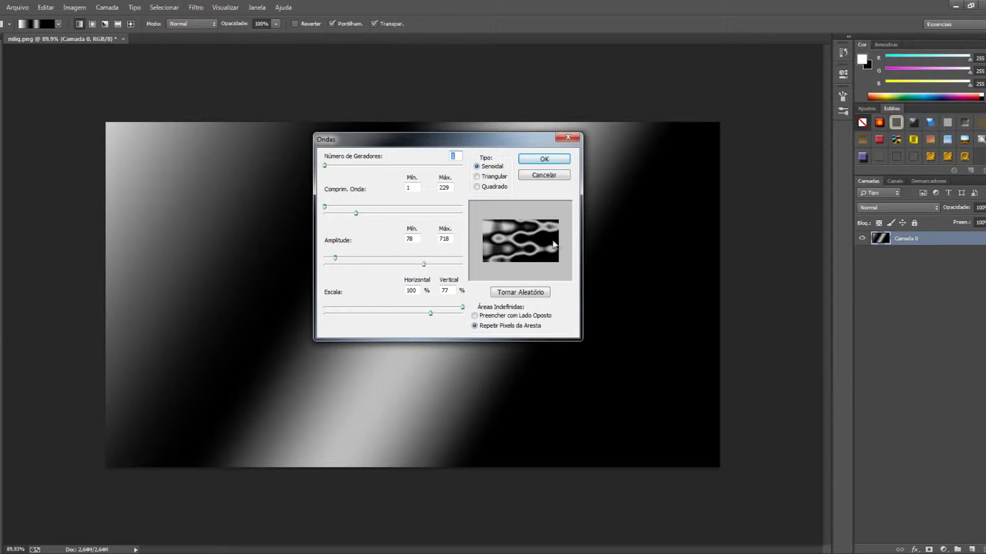
pyautogui.moveTo(463, 307); pyautogui.dragTo(433, 315)
pyautogui.click(547, 159)
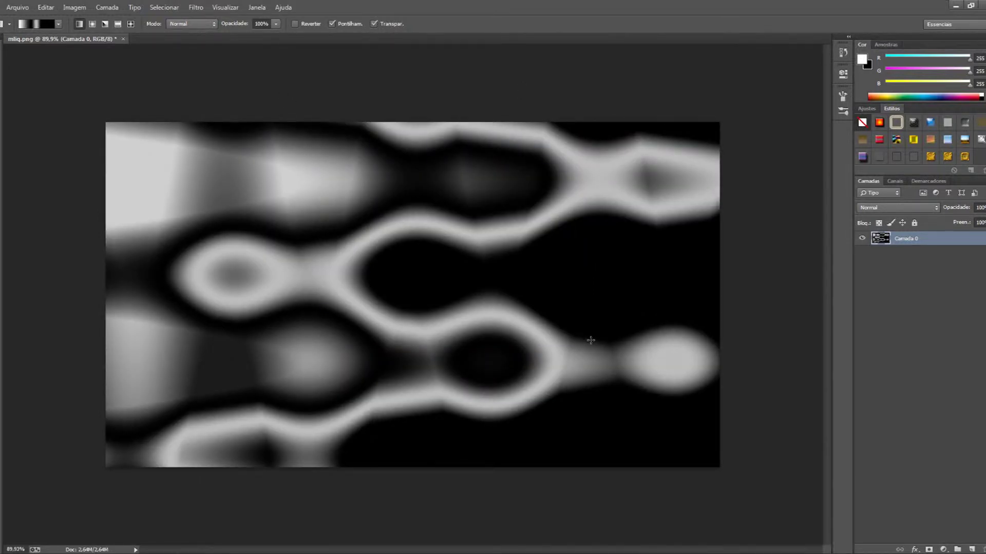
# Apply the Chrome filter from the Filter Gallery with detail 7 and smoothness 6, and inspect the image.
pyautogui.click(190, 10)
pyautogui.click(210, 50)
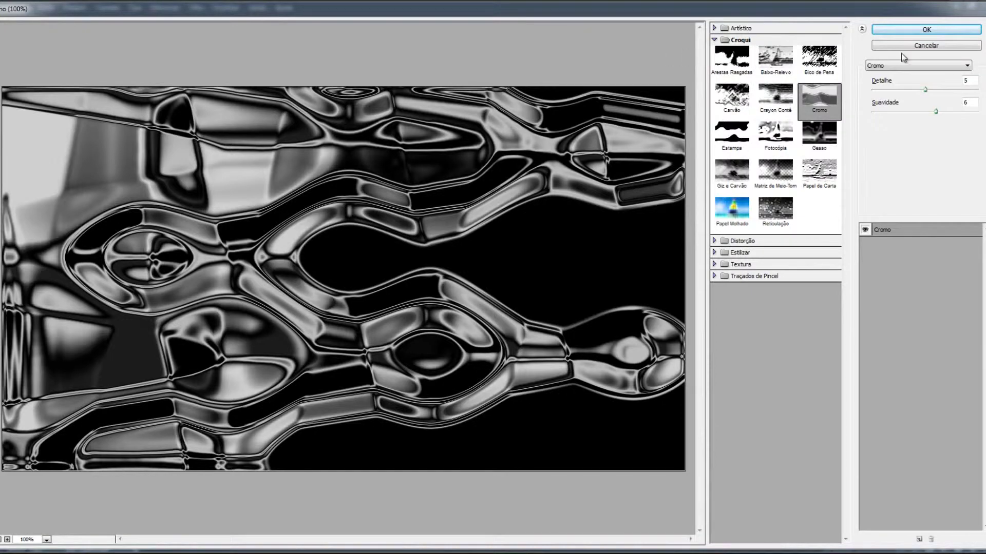
pyautogui.moveTo(924, 90); pyautogui.dragTo(940, 112)
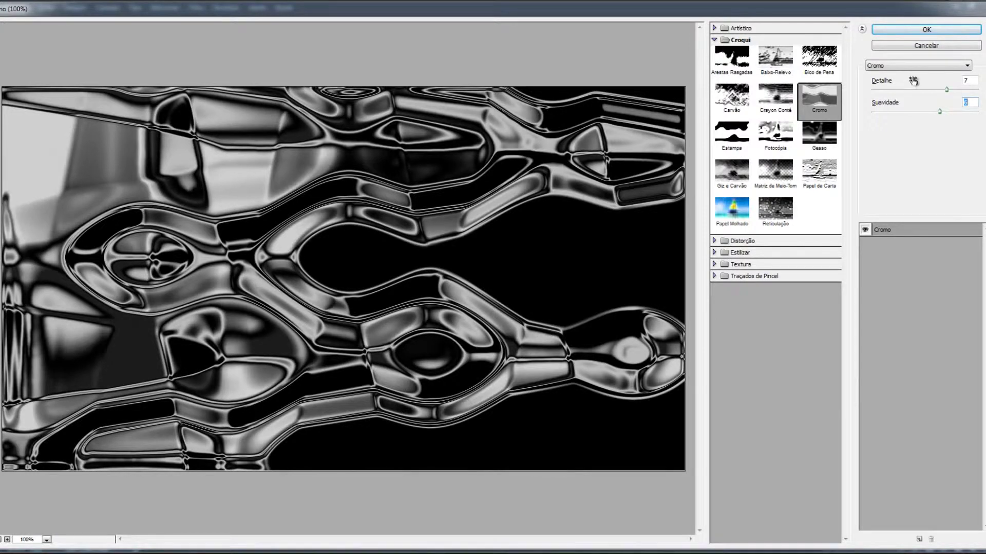
pyautogui.click(926, 30)
pyautogui.scroll(-2, 276, 224)
pyautogui.scroll(4, 319, 169)
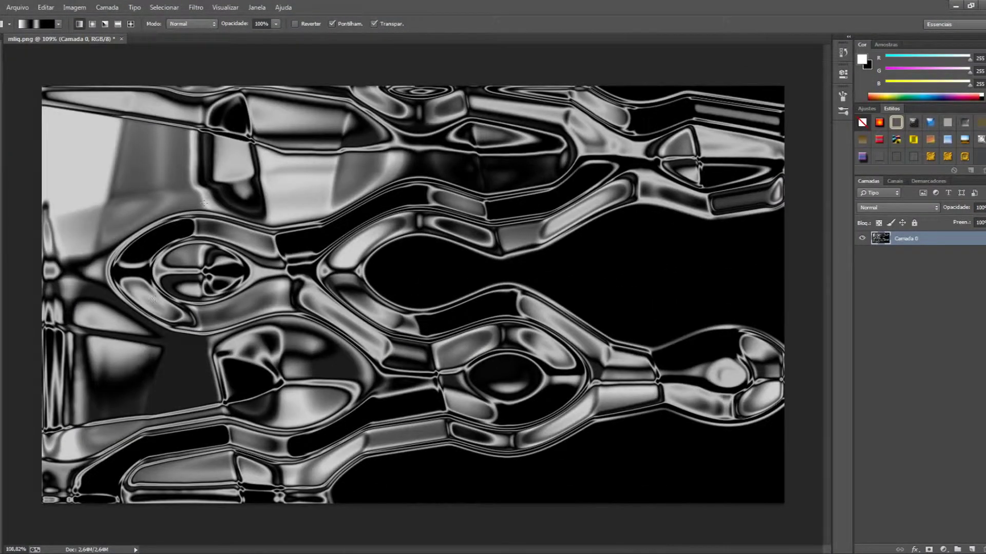
pyautogui.scroll(1, 193, 266)
pyautogui.scroll(-3, 182, 260)
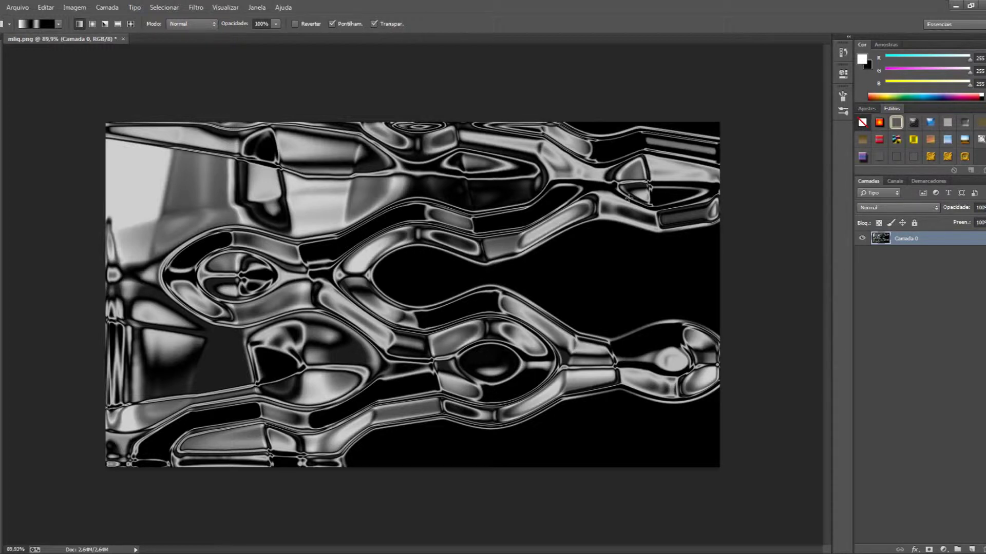
# Undo the Chrome filter, the Wave distortion and the gradient fill.
pyautogui.hotkey('ctrl', 'alt', 'z')
pyautogui.hotkey('ctrl', 'alt', 'z')
pyautogui.hotkey('ctrl', 'alt', 'z')
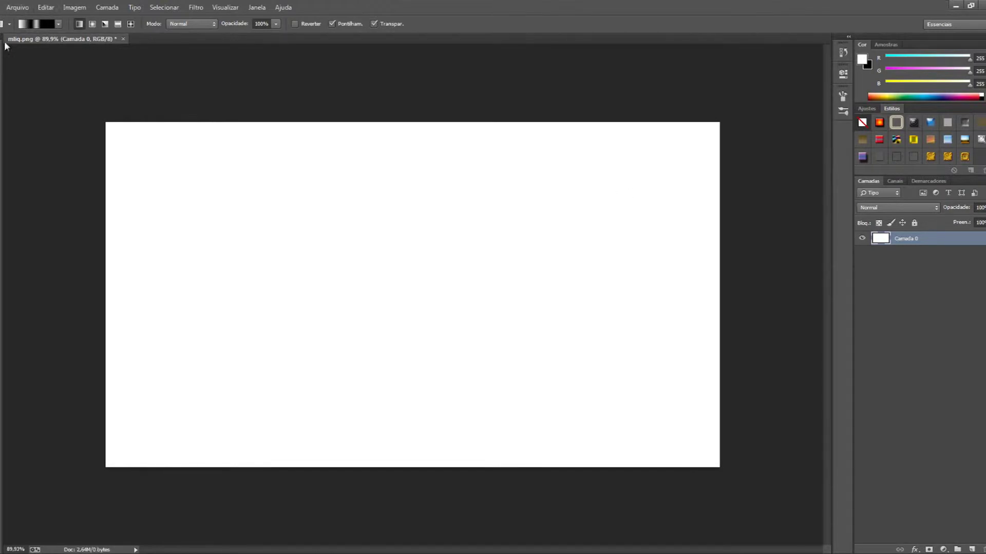
# Fill the white layer with the custom linear gradient diagonally from beyond the upper-left corner to beyond the lower-right corner.
pyautogui.moveTo(74, 92); pyautogui.dragTo(811, 527)
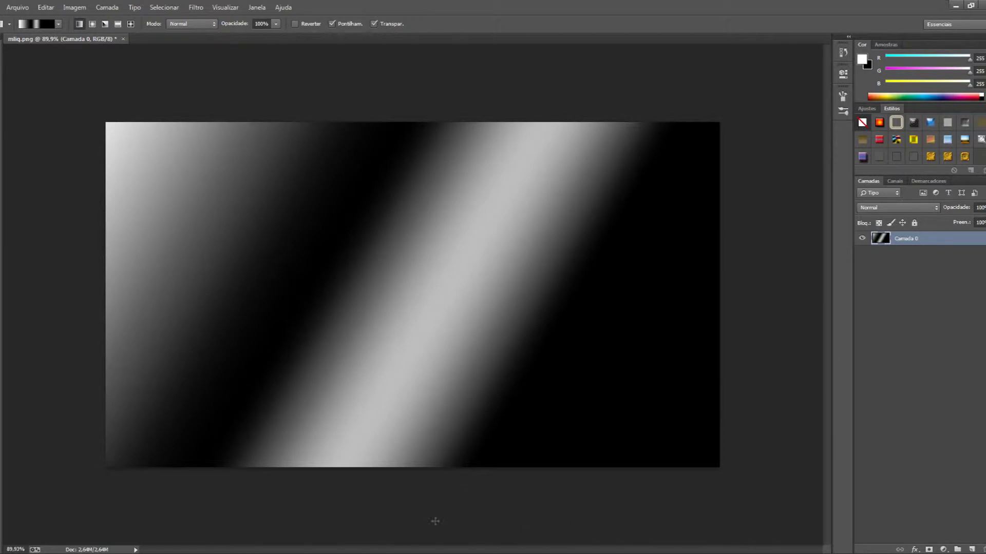
# Paint a soft white 200 px brush dot near the canvas's upper edge and a 125 px dot near its right edge.
pyautogui.press('b')
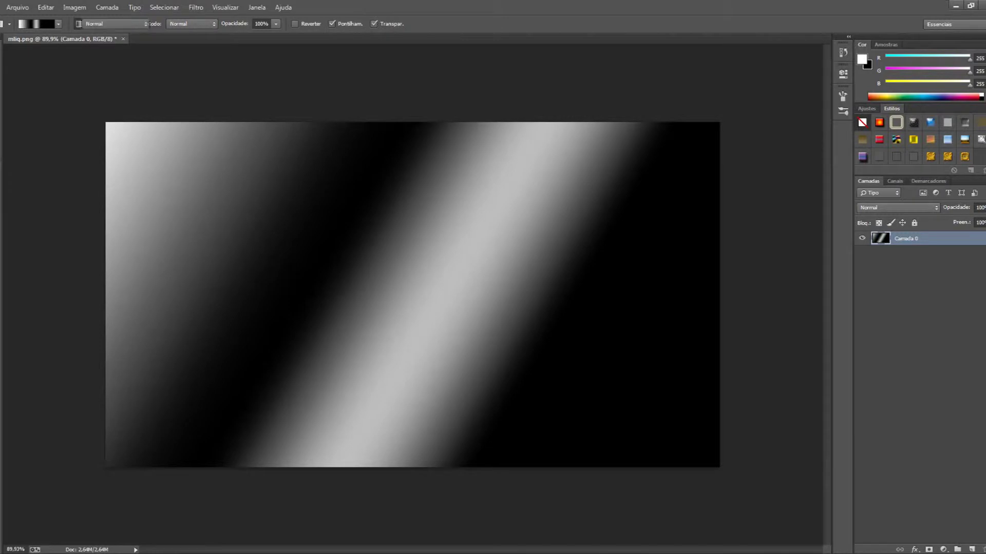
pyautogui.click(37, 30)
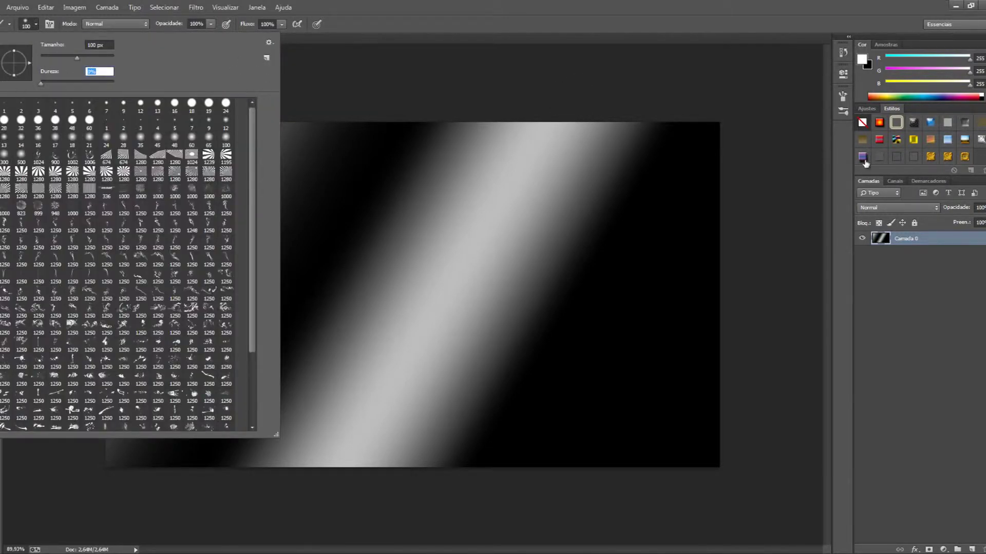
pyautogui.press('Return')
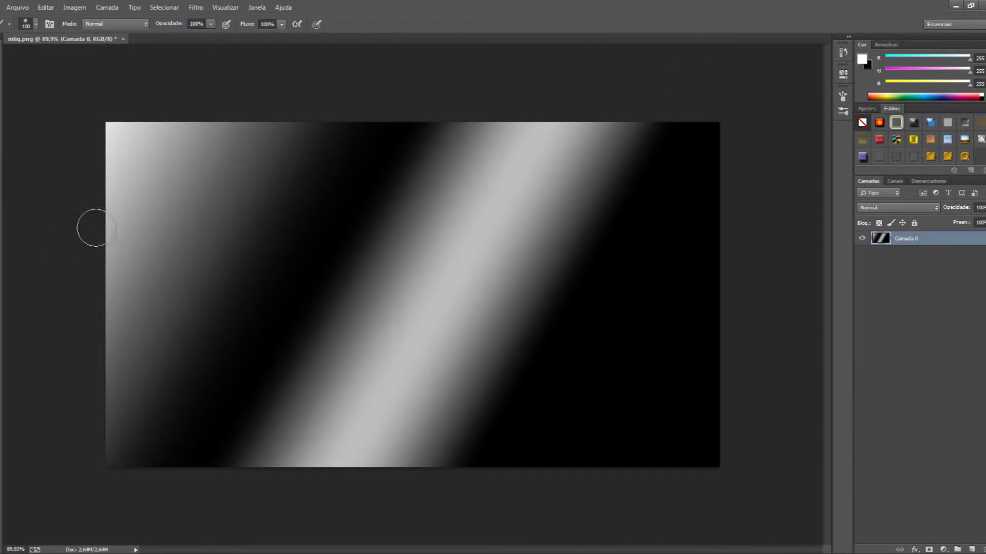
pyautogui.press(']')
pyautogui.press(']')
pyautogui.press(']')
pyautogui.press(']')
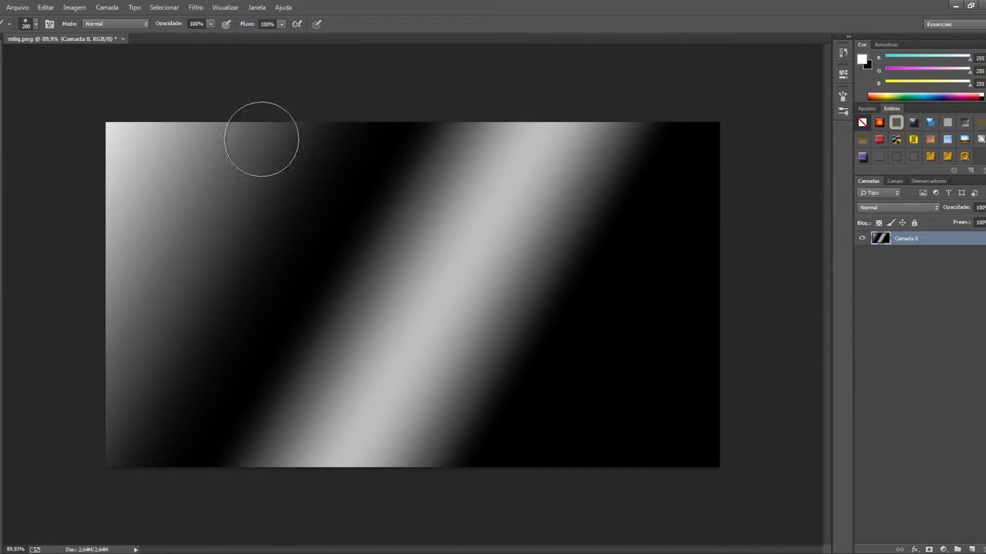
pyautogui.click(285, 143)
pyautogui.click(677, 284)
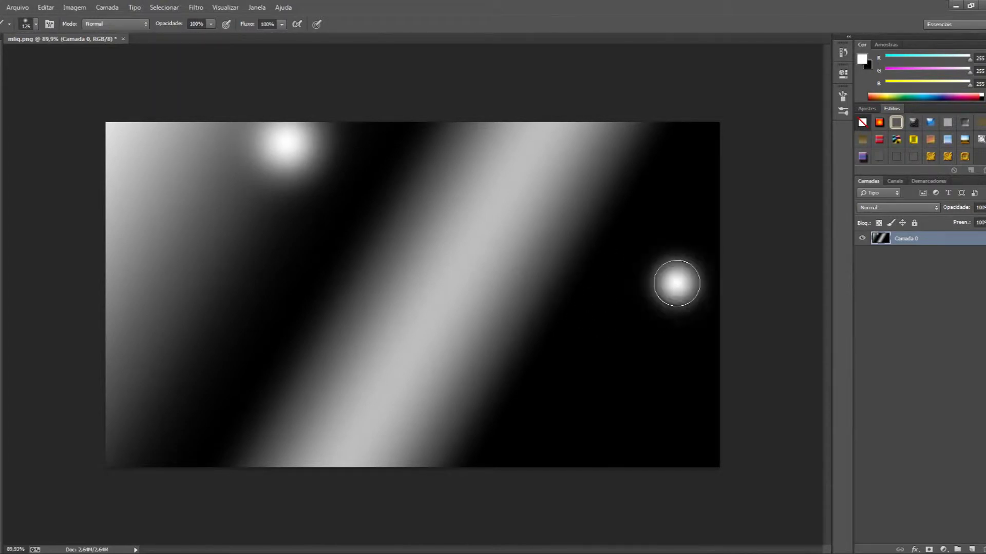
# Paint large soft white dots in the canvas's lower-right and lower-left areas and a smaller one on the light band's lower part.
pyautogui.press(']')
pyautogui.press(']')
pyautogui.click(577, 386)
pyautogui.press('[')
pyautogui.press('[')
pyautogui.press('[')
pyautogui.press('[')
pyautogui.click(372, 393)
pyautogui.press(']')
pyautogui.press(']')
pyautogui.press(']')
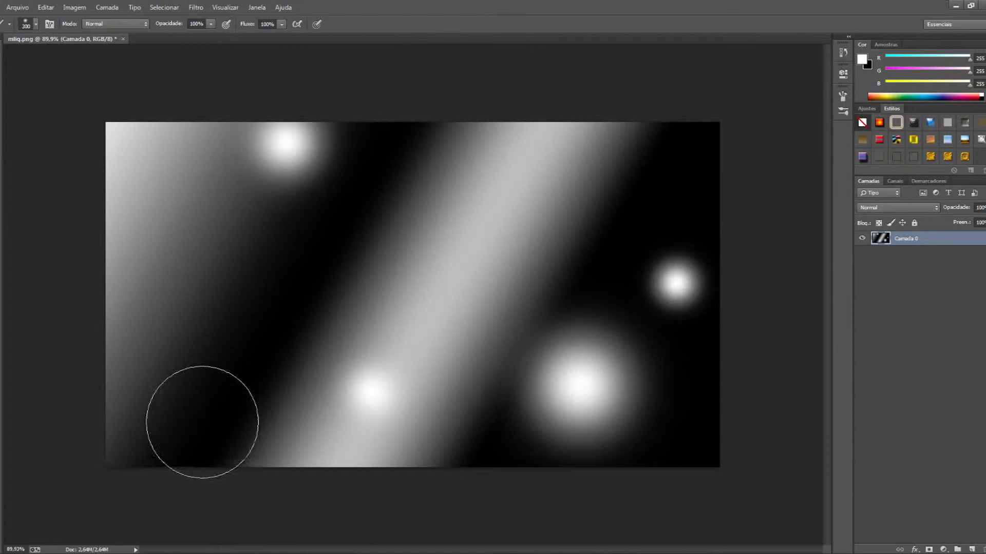
pyautogui.click(199, 421)
# Paint seven small soft white dots with a brush of about 90 px across the canvas's upper-left area and along its right side.
pyautogui.press('[')
pyautogui.press('[')
pyautogui.press('[')
pyautogui.press('[')
pyautogui.press('[')
pyautogui.press('[')
pyautogui.press('[')
pyautogui.click(391, 139)
pyautogui.click(135, 184)
pyautogui.click(340, 238)
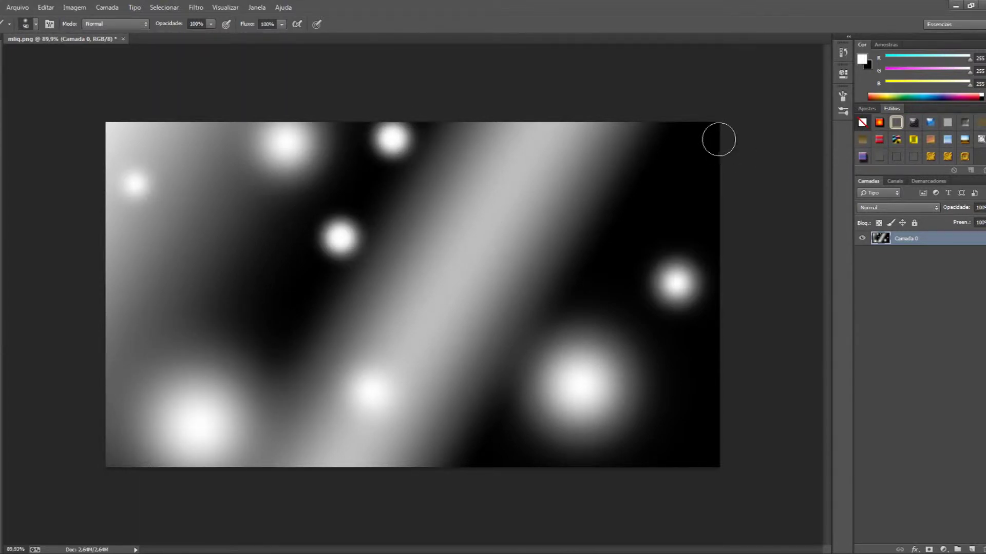
pyautogui.click(713, 130)
pyautogui.click(631, 213)
pyautogui.click(693, 182)
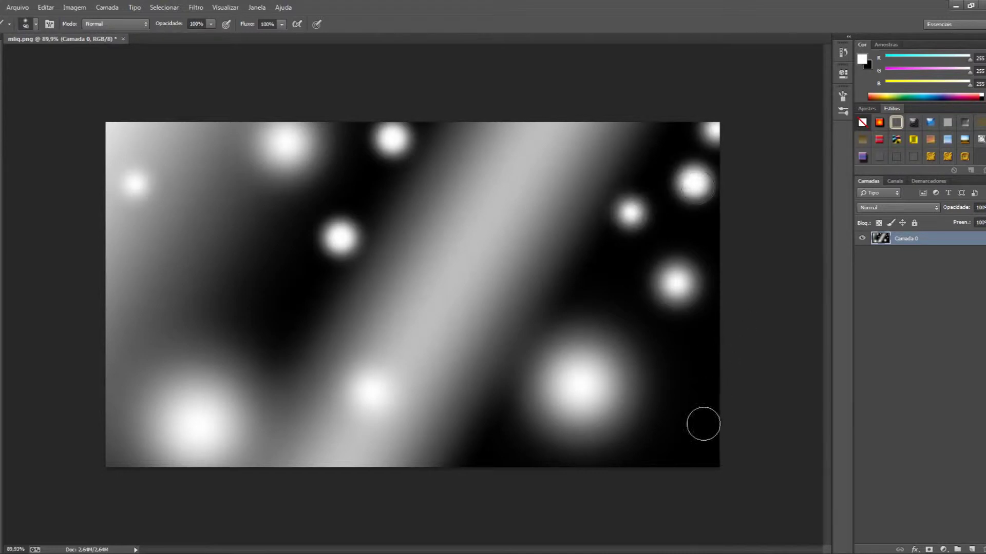
pyautogui.click(702, 424)
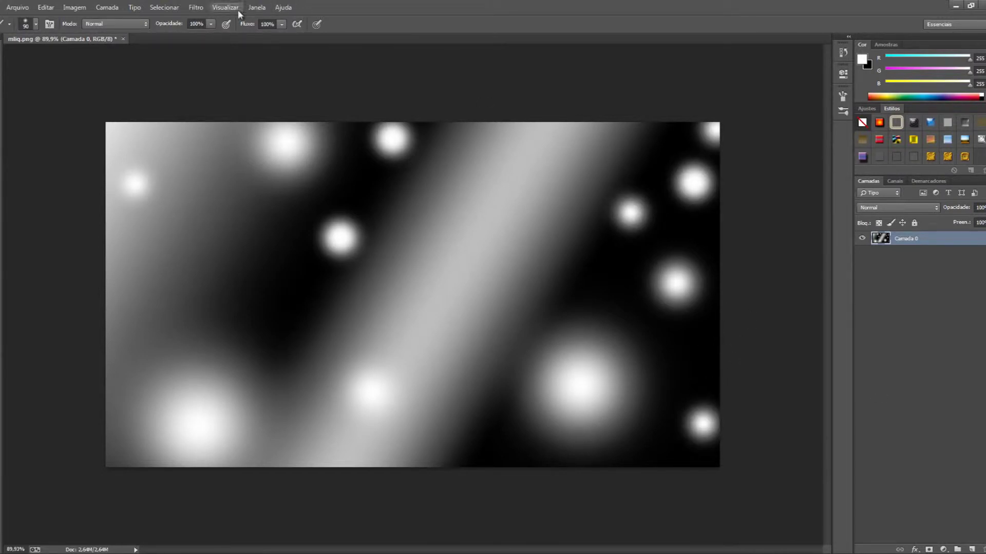
# Distort the dotted gradient with the Wave filter, setting the wavelength to a minimum of 1 and a maximum of 460.
pyautogui.click(196, 9)
pyautogui.moveTo(233, 148)
pyautogui.click(368, 186)
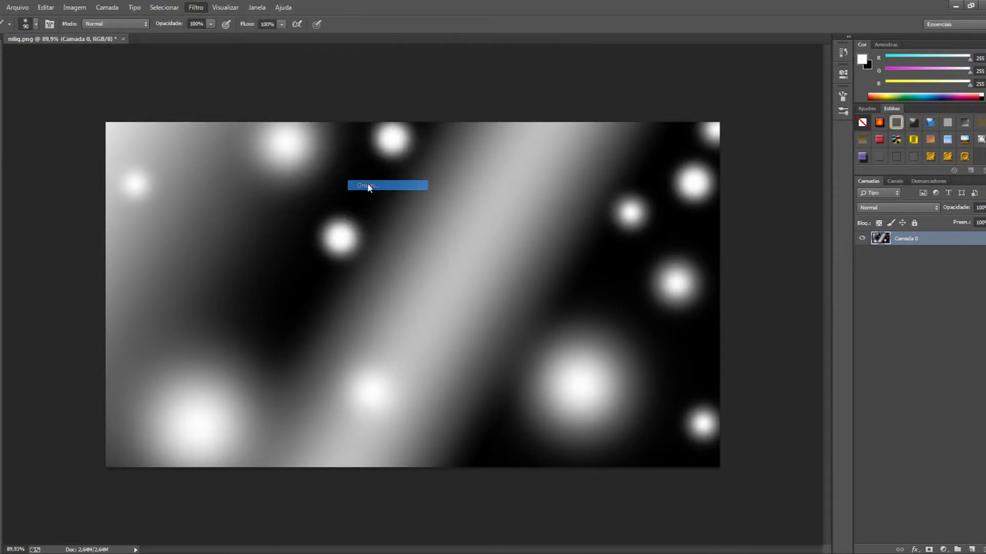
pyautogui.moveTo(515, 142); pyautogui.dragTo(475, 166)
pyautogui.moveTo(316, 237); pyautogui.dragTo(360, 228)
pyautogui.moveTo(352, 225); pyautogui.dragTo(349, 226)
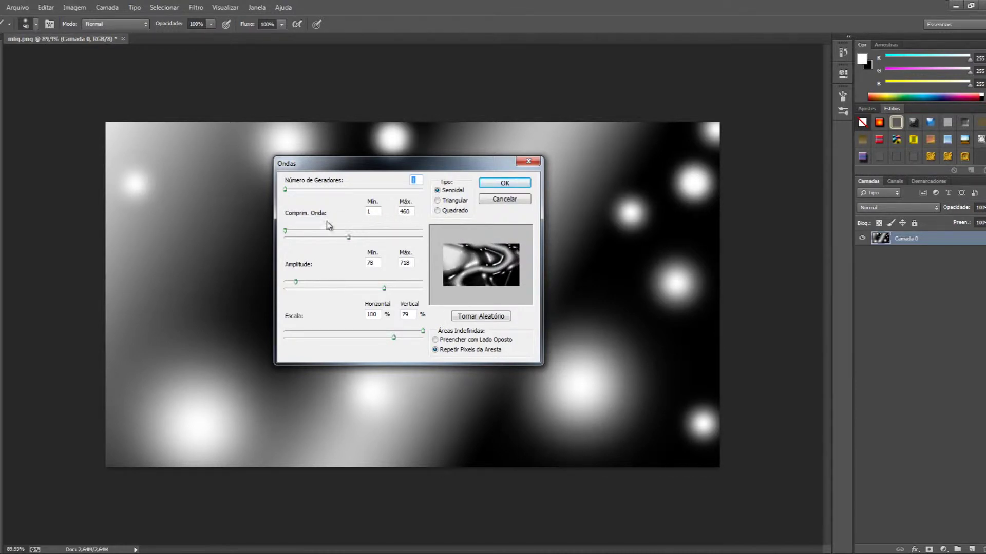
pyautogui.moveTo(291, 234); pyautogui.dragTo(246, 236)
pyautogui.click(504, 183)
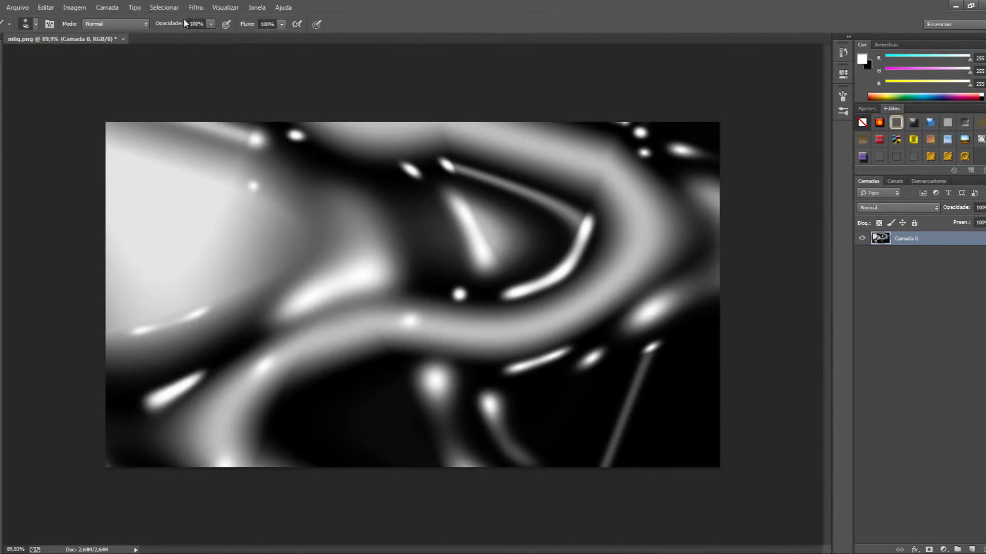
# Apply the Chrome filter from the Filter Gallery to the distorted image with detail 7 and smoothness 6.
pyautogui.click(196, 8)
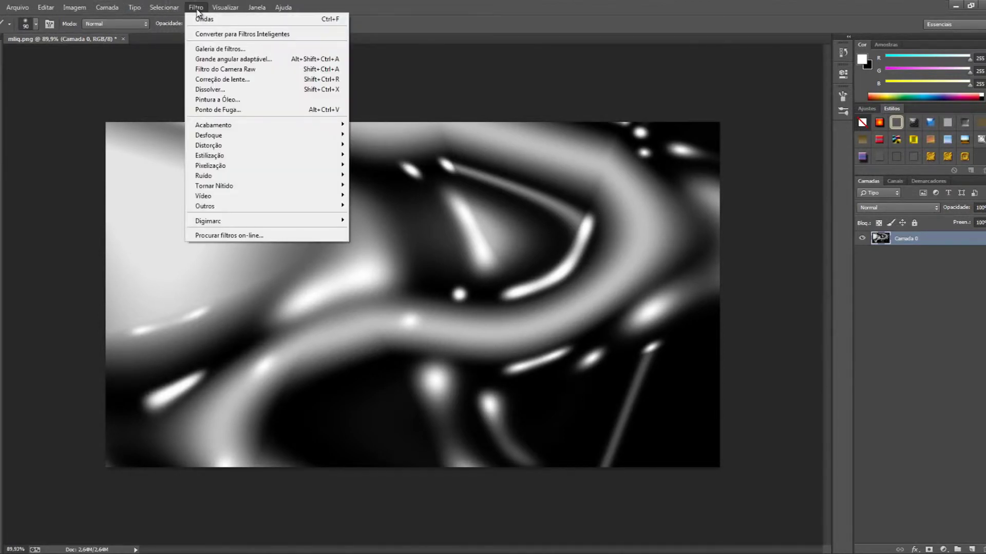
pyautogui.click(226, 47)
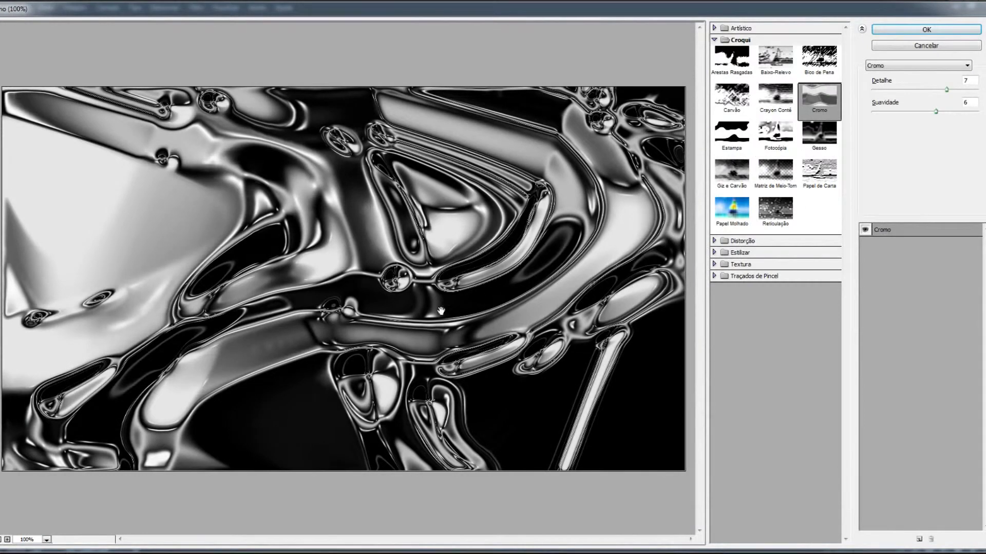
pyautogui.click(926, 29)
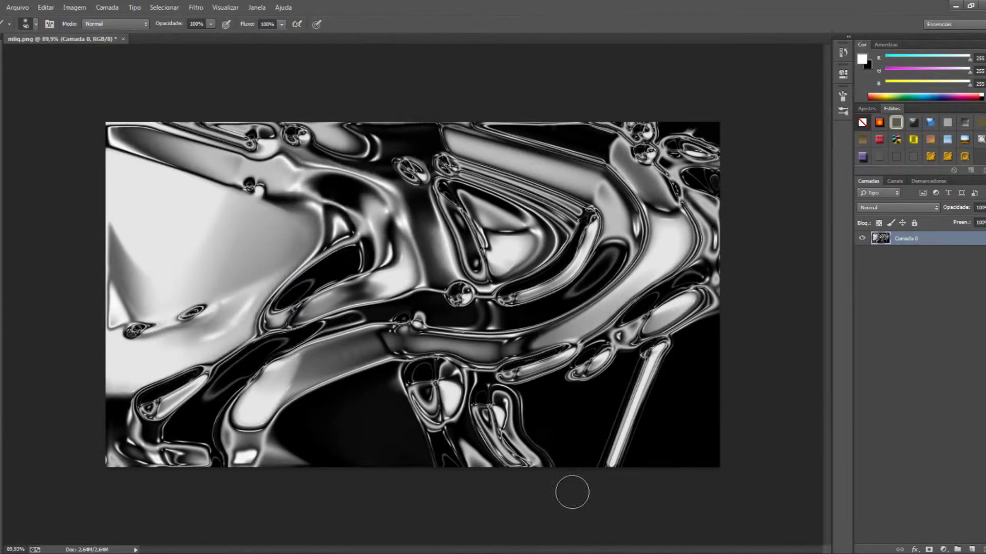
pyautogui.hotkey('ctrl', '+')
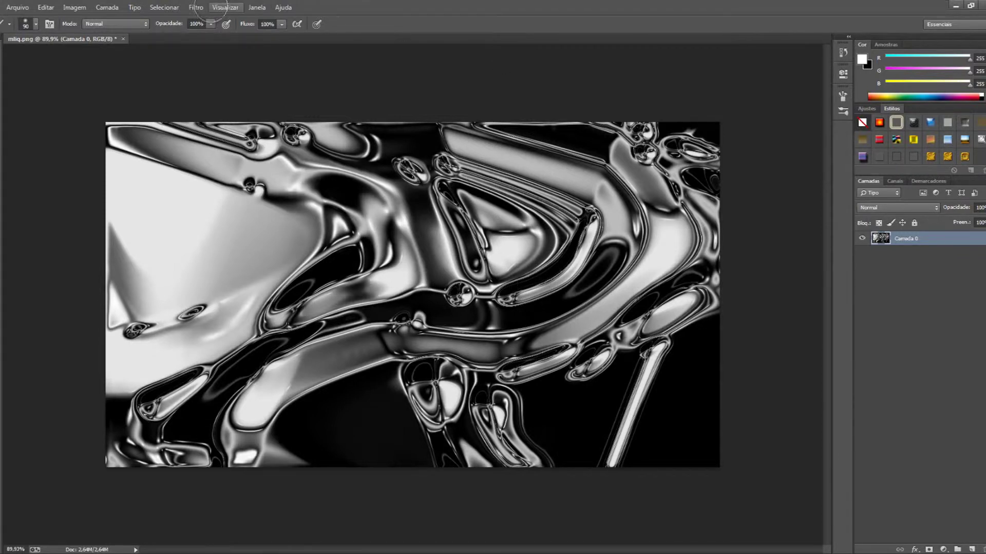
# Duplicate the metal layer and warp shapes in the copy's centre, lower middle, lower right and upper right with the Liquify filter.
pyautogui.hotkey('ctrl', 'j')
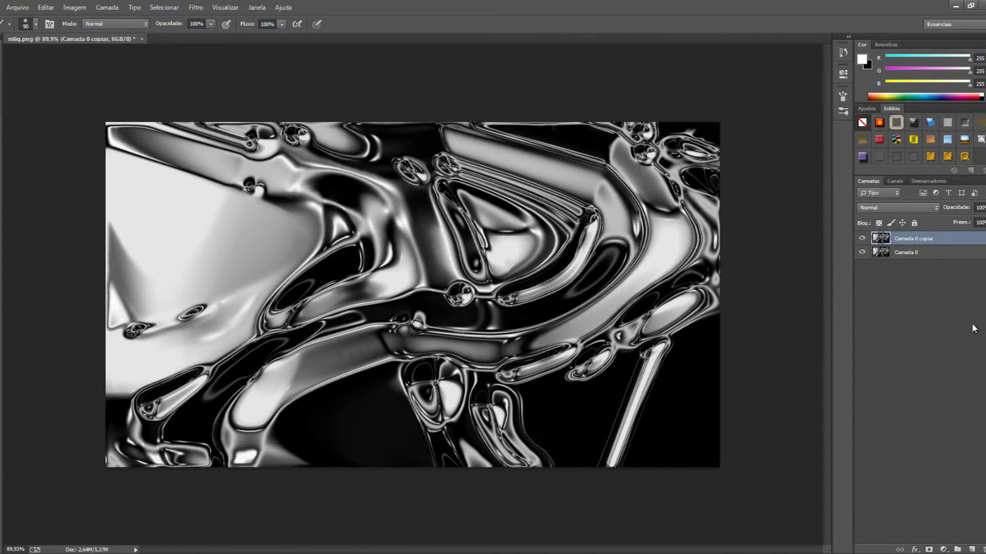
pyautogui.click(202, 8)
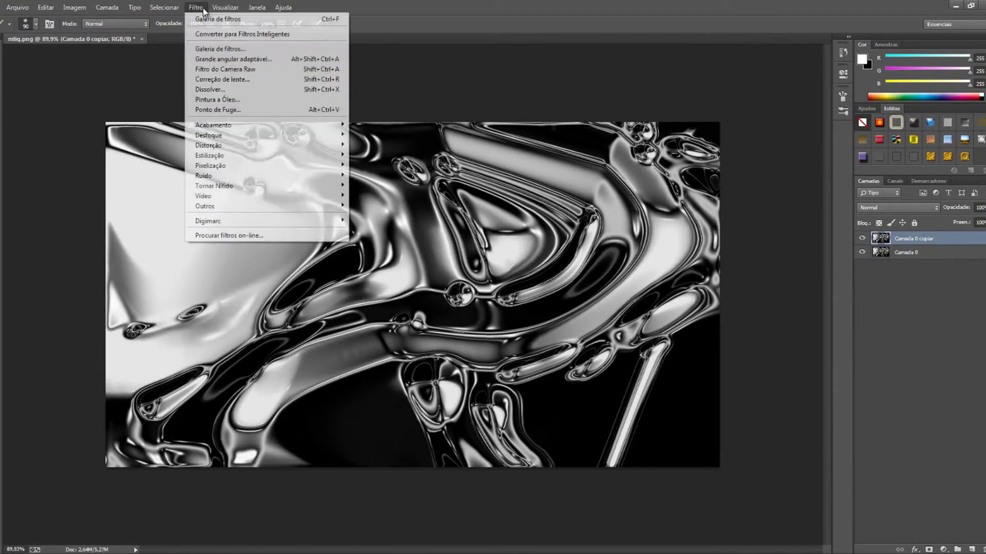
pyautogui.click(216, 90)
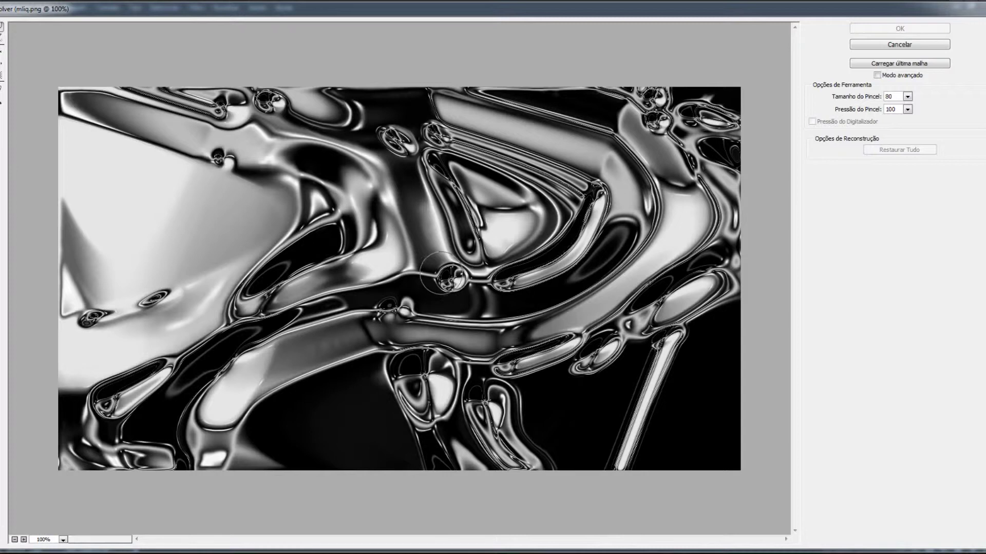
pyautogui.moveTo(449, 279)
pyautogui.mouseDown()
pyautogui.moveTo(442, 300)
pyautogui.moveTo(450, 284)
pyautogui.moveTo(468, 295)
pyautogui.moveTo(436, 281)
pyautogui.mouseUp()
pyautogui.moveTo(524, 341)
pyautogui.mouseDown()
pyautogui.moveTo(550, 388)
pyautogui.moveTo(521, 401)
pyautogui.moveTo(518, 391)
pyautogui.moveTo(533, 400)
pyautogui.moveTo(599, 347)
pyautogui.moveTo(573, 364)
pyautogui.moveTo(575, 381)
pyautogui.moveTo(553, 373)
pyautogui.moveTo(634, 422)
pyautogui.moveTo(611, 394)
pyautogui.moveTo(643, 387)
pyautogui.moveTo(634, 375)
pyautogui.moveTo(641, 349)
pyautogui.moveTo(647, 365)
pyautogui.moveTo(614, 351)
pyautogui.moveTo(633, 378)
pyautogui.moveTo(601, 370)
pyautogui.moveTo(618, 394)
pyautogui.mouseUp()
pyautogui.moveTo(687, 314)
pyautogui.mouseDown()
pyautogui.moveTo(718, 319)
pyautogui.moveTo(730, 295)
pyautogui.moveTo(737, 303)
pyautogui.moveTo(721, 322)
pyautogui.moveTo(653, 327)
pyautogui.mouseUp()
pyautogui.moveTo(406, 359)
pyautogui.mouseDown()
pyautogui.moveTo(345, 368)
pyautogui.moveTo(251, 405)
pyautogui.moveTo(256, 426)
pyautogui.moveTo(243, 439)
pyautogui.moveTo(287, 452)
pyautogui.moveTo(439, 390)
pyautogui.moveTo(380, 439)
pyautogui.moveTo(390, 390)
pyautogui.moveTo(379, 411)
pyautogui.moveTo(384, 379)
pyautogui.moveTo(369, 377)
pyautogui.moveTo(354, 390)
pyautogui.moveTo(417, 432)
pyautogui.moveTo(375, 414)
pyautogui.moveTo(406, 446)
pyautogui.moveTo(354, 382)
pyautogui.moveTo(372, 395)
pyautogui.moveTo(379, 423)
pyautogui.moveTo(431, 439)
pyautogui.mouseUp()
pyautogui.moveTo(592, 125)
pyautogui.mouseDown()
pyautogui.moveTo(612, 109)
pyautogui.moveTo(617, 128)
pyautogui.moveTo(634, 115)
pyautogui.mouseUp()
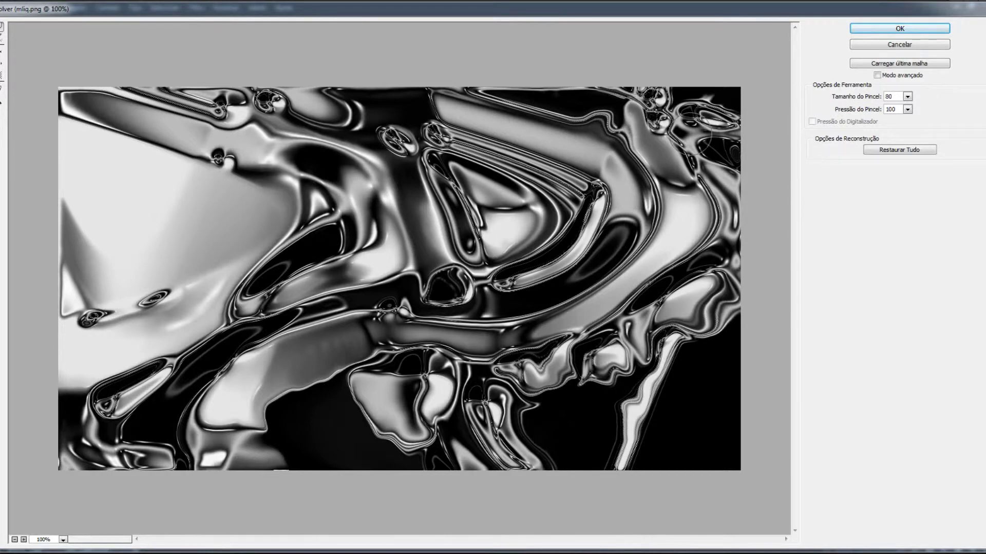
pyautogui.click(899, 28)
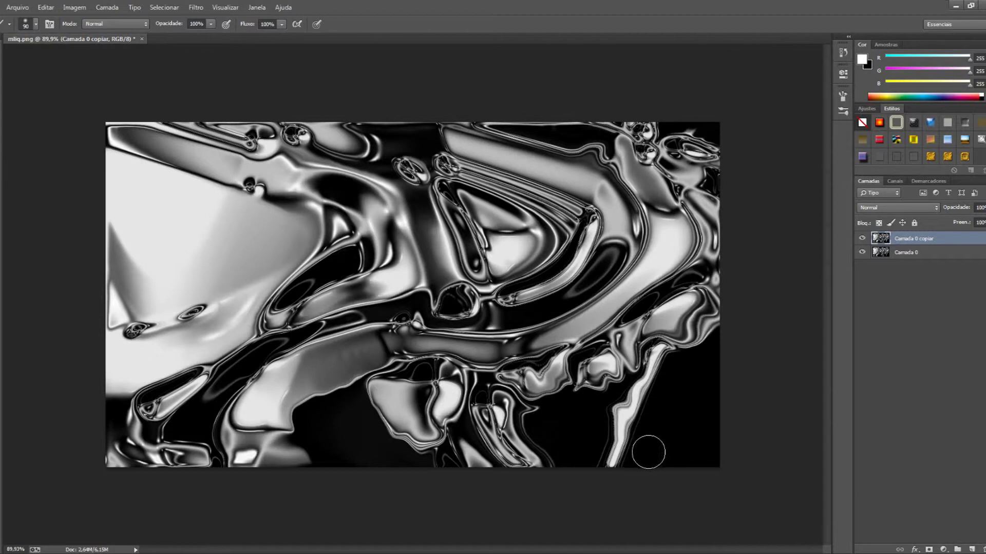
# Smear the wavy metal edges in the canvas's lower-right area with the Smudge tool at 100 px and 50% strength.
pyautogui.click(1, 237)
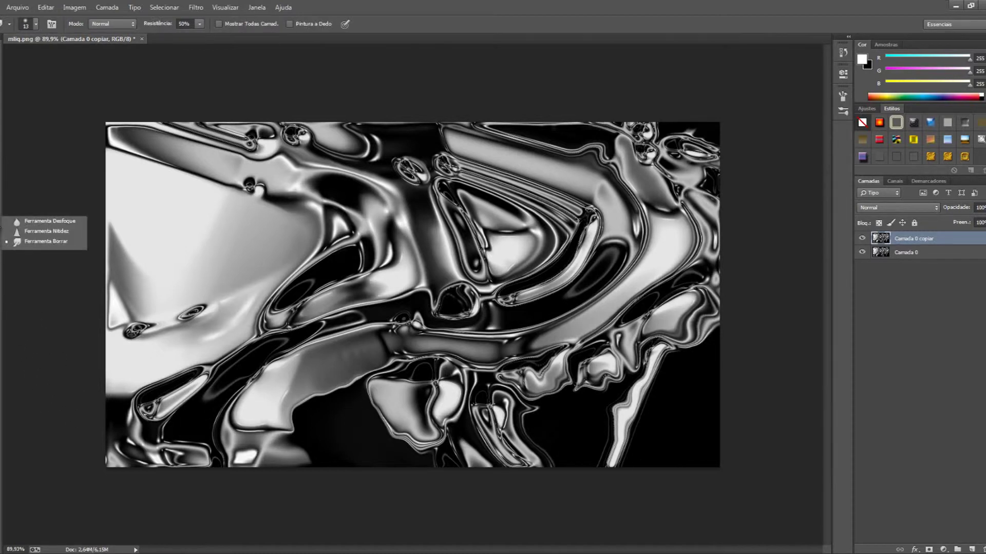
pyautogui.click(42, 241)
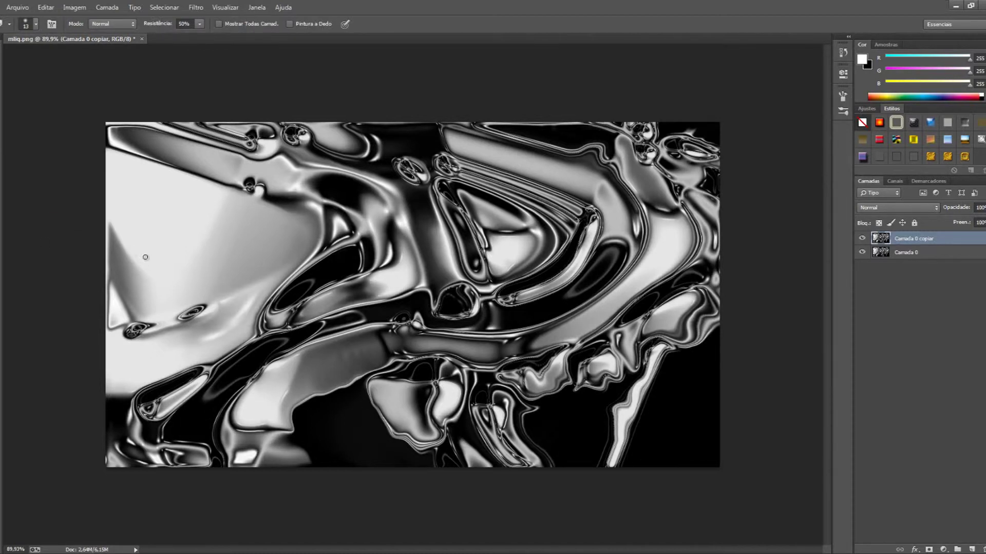
pyautogui.press(']')
pyautogui.press(']')
pyautogui.press(']')
pyautogui.press(']')
pyautogui.press(']')
pyautogui.press(']')
pyautogui.press(']')
pyautogui.press(']')
pyautogui.moveTo(536, 373)
pyautogui.mouseDown()
pyautogui.moveTo(548, 413)
pyautogui.moveTo(570, 393)
pyautogui.moveTo(651, 409)
pyautogui.mouseUp()
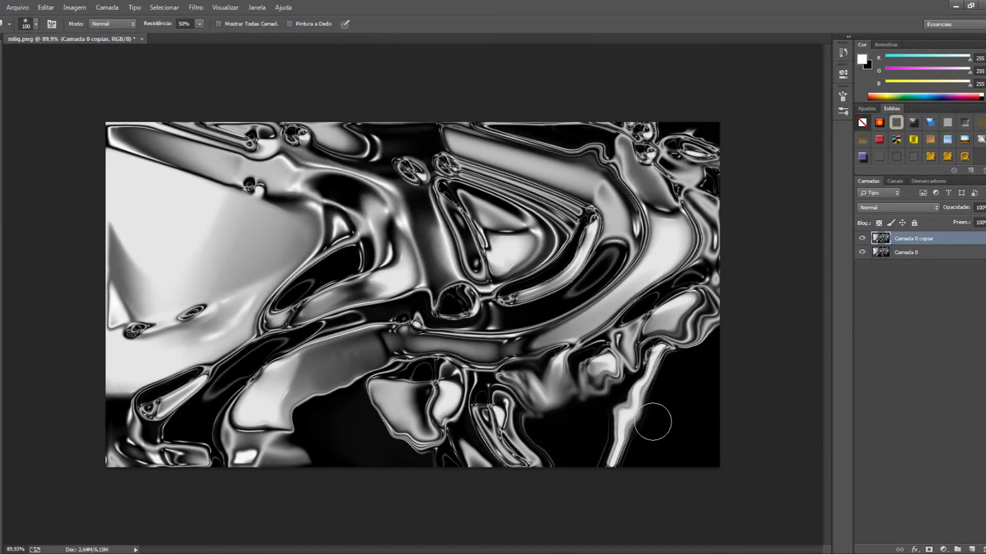
# Set the Smudge strength to 9% and soften the central triangular shape, the lower-right folds and the grey band at lower left.
pyautogui.click(198, 23)
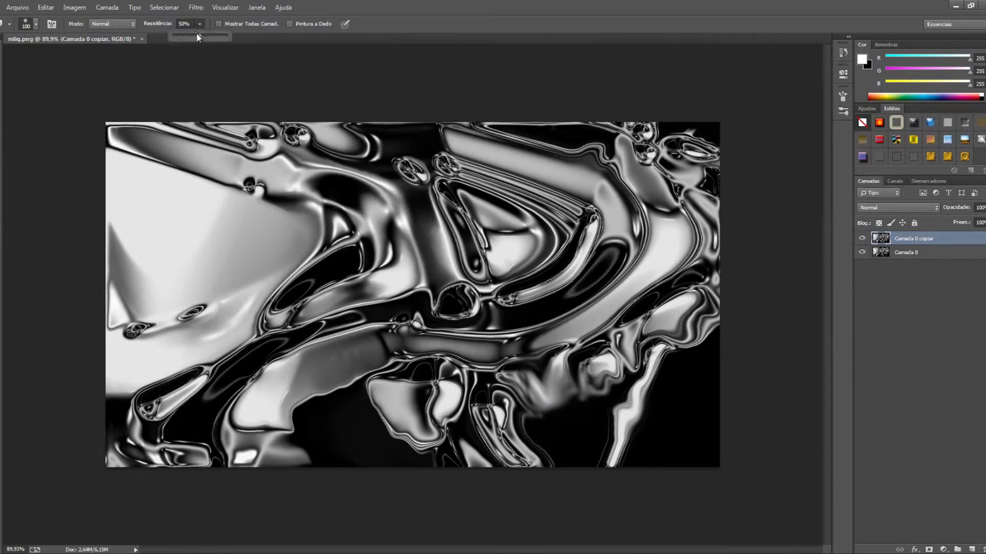
pyautogui.moveTo(186, 38); pyautogui.dragTo(177, 35)
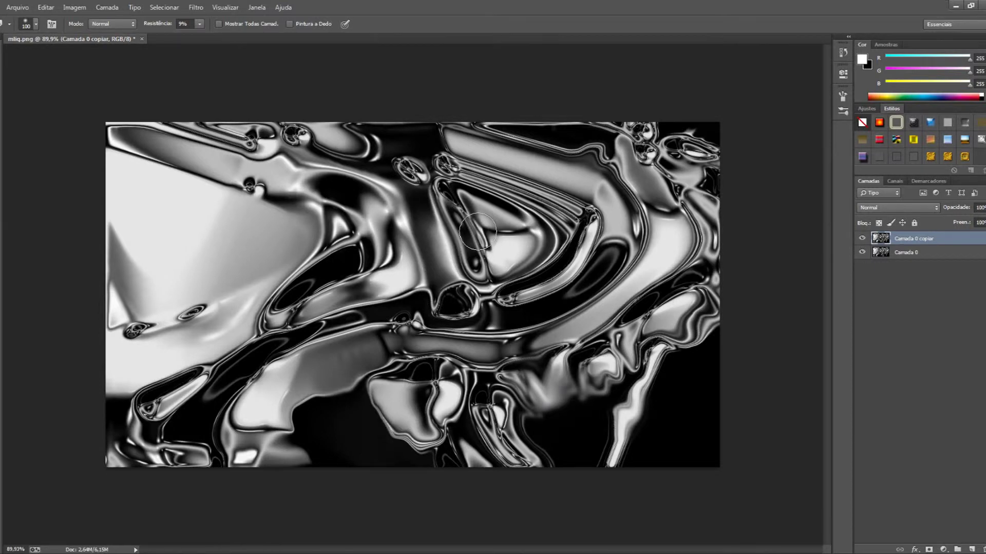
pyautogui.moveTo(461, 209)
pyautogui.mouseDown()
pyautogui.moveTo(518, 242)
pyautogui.moveTo(521, 206)
pyautogui.moveTo(581, 242)
pyautogui.moveTo(513, 280)
pyautogui.moveTo(568, 257)
pyautogui.moveTo(590, 225)
pyautogui.moveTo(560, 337)
pyautogui.mouseUp()
pyautogui.moveTo(693, 335); pyautogui.dragTo(688, 357)
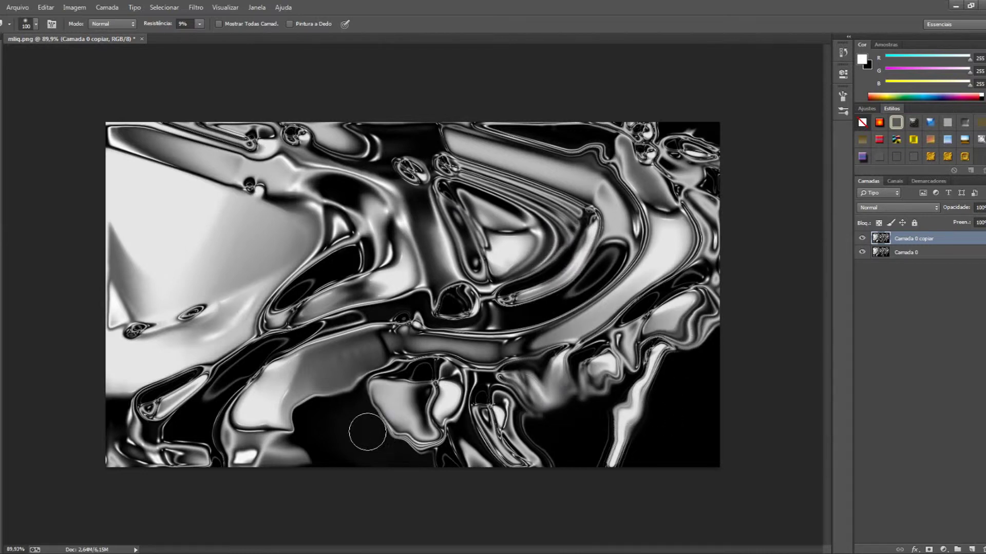
pyautogui.moveTo(339, 387); pyautogui.dragTo(289, 379)
# Add the text "texto" in 30 pt Cooper Black over the light area of the canvas.
pyautogui.press('t')
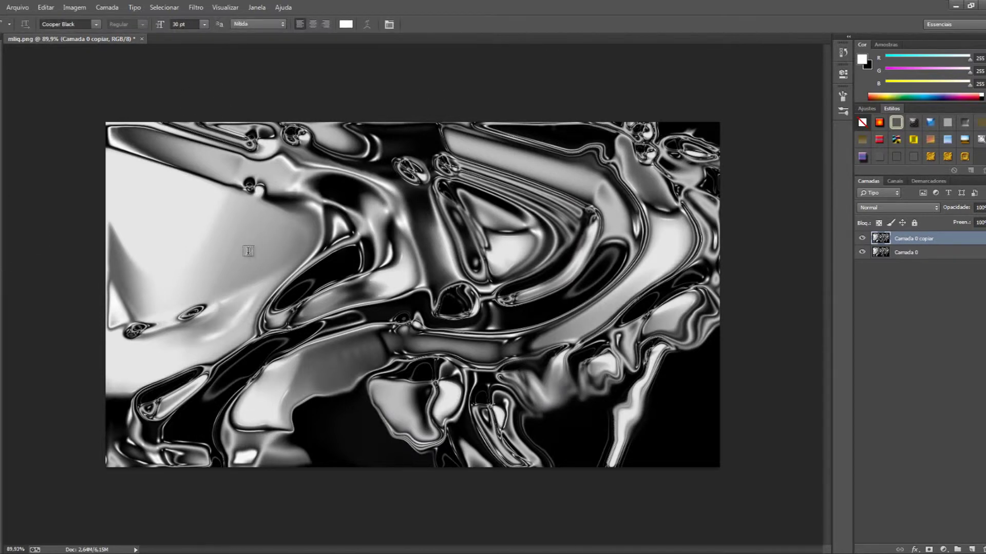
pyautogui.click(203, 240)
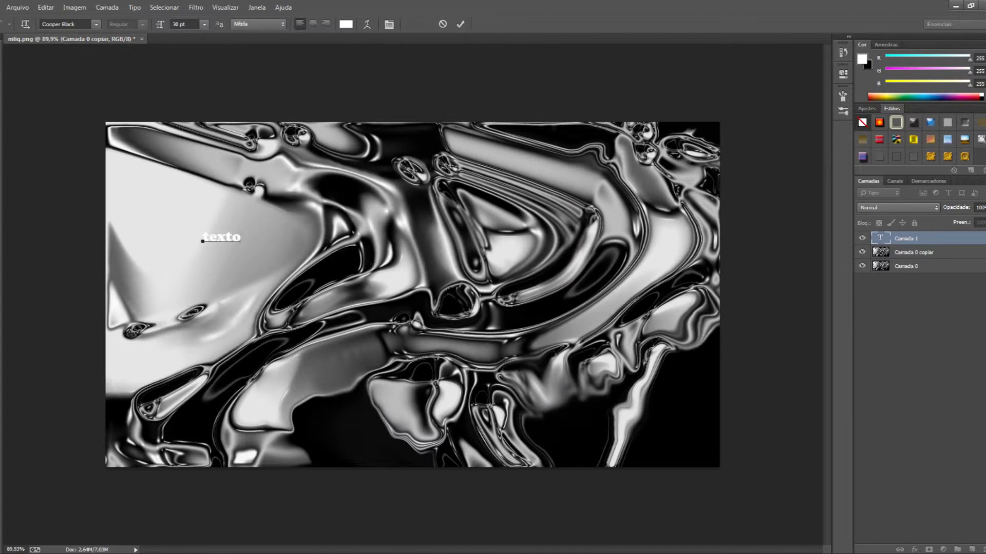
pyautogui.hotkey('ctrl', 'Return')
# Enlarge the text proportionally to about 1071% and place it across the canvas's centre and right side.
pyautogui.press('v')
pyautogui.moveTo(240, 233); pyautogui.dragTo(610, 78)
pyautogui.moveTo(511, 222); pyautogui.dragTo(606, 322)
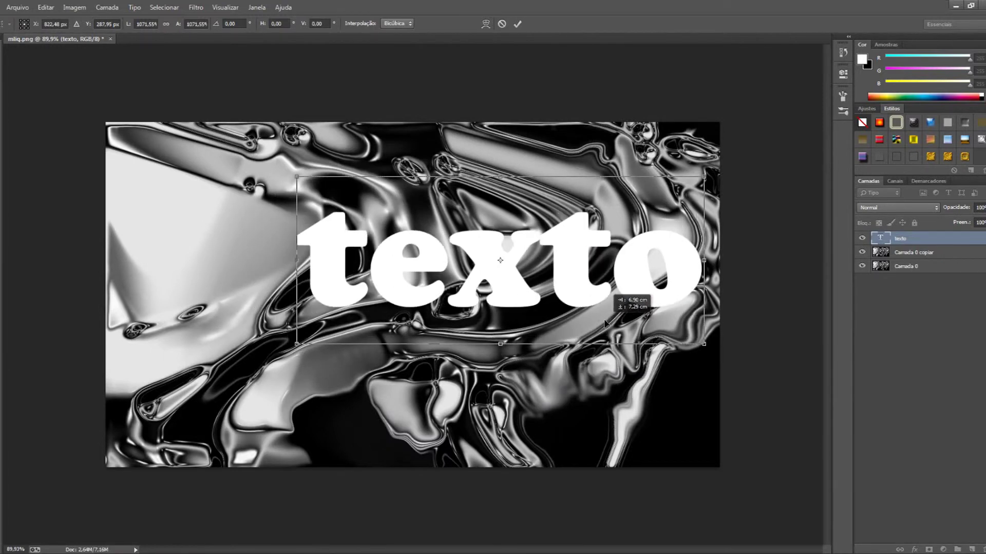
pyautogui.press('m')
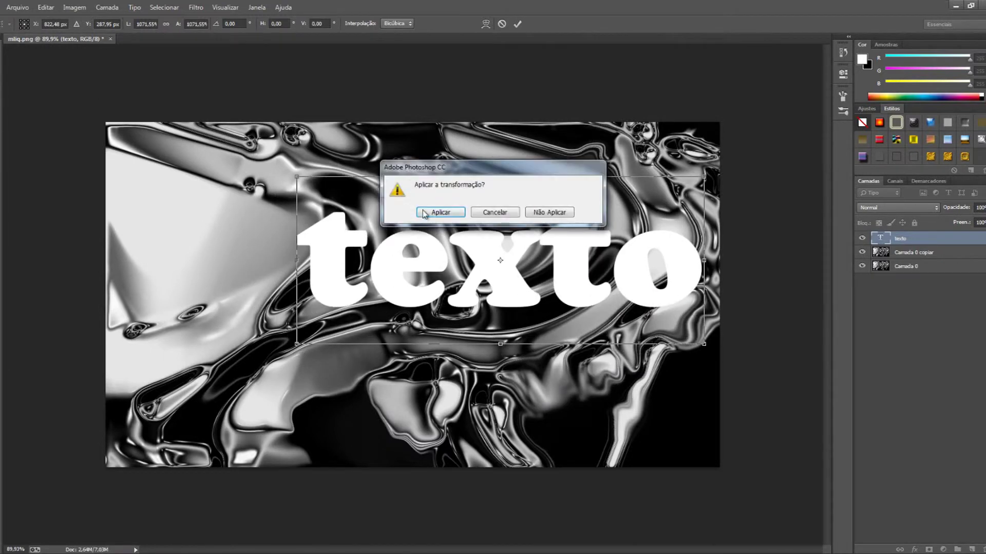
pyautogui.click(420, 214)
# Place the warped metal layer above the text layer and add a black-filled layer directly below the text.
pyautogui.click(922, 254)
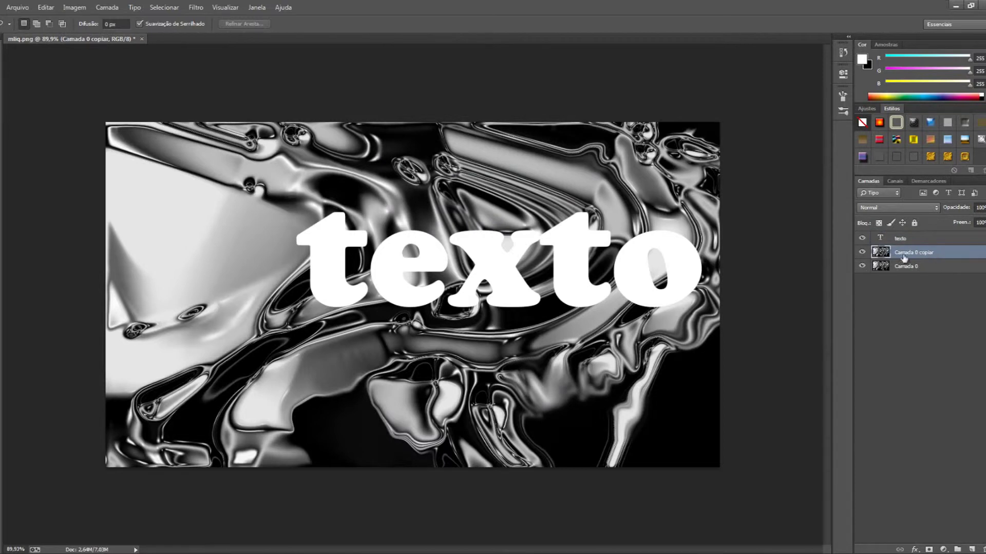
pyautogui.moveTo(903, 254); pyautogui.dragTo(904, 235)
pyautogui.click(909, 271)
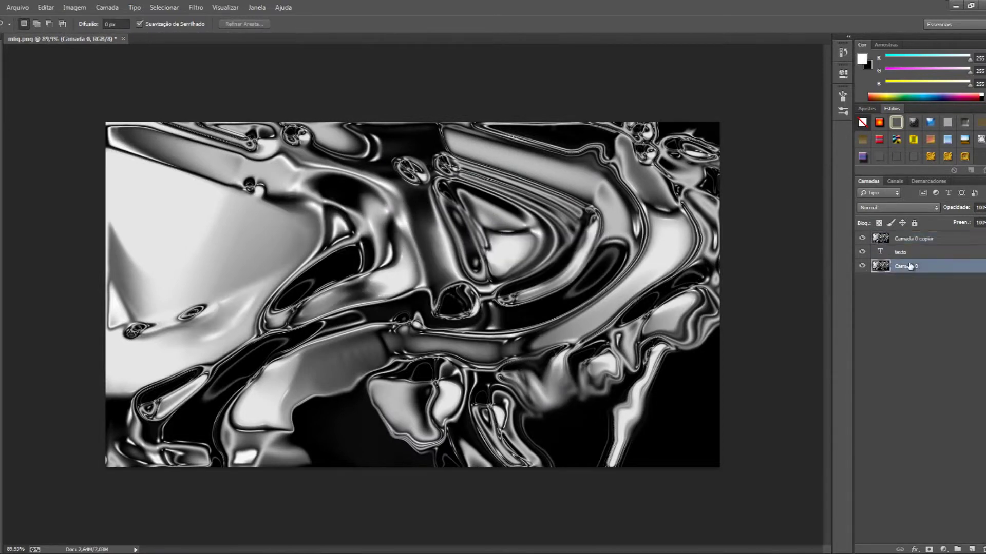
pyautogui.click(973, 550)
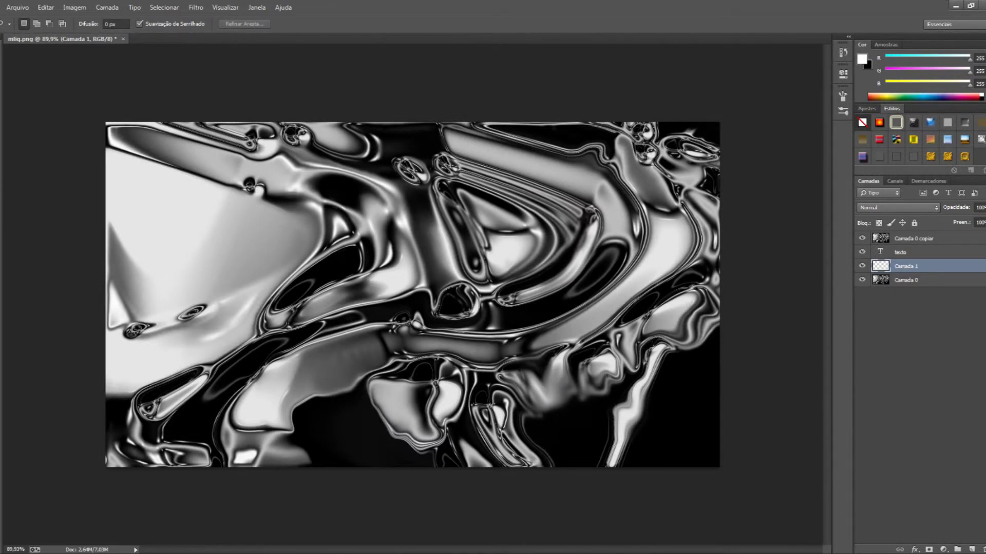
pyautogui.rightClick(1, 207)
pyautogui.click(23, 220)
pyautogui.press('d')
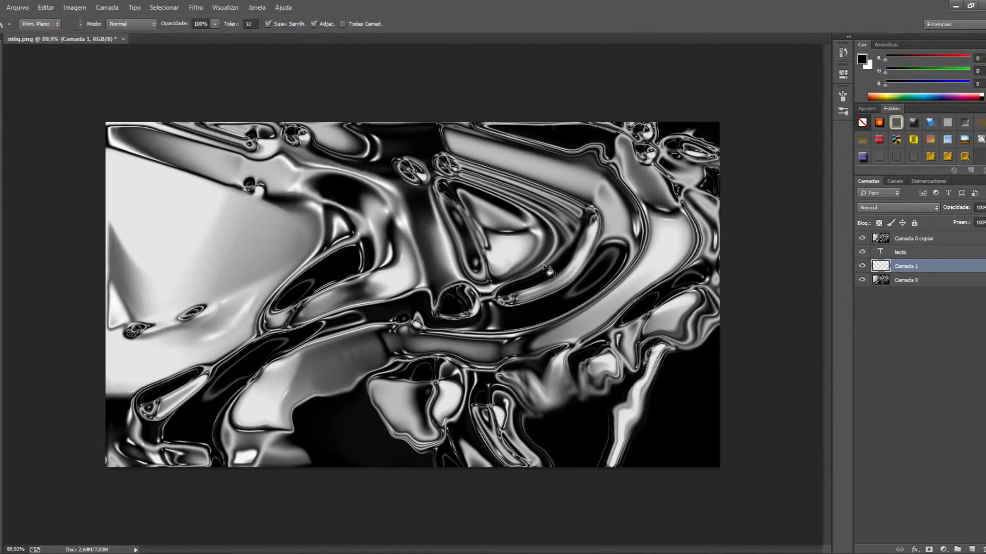
# Clip the warped metal layer to the text with a clipping mask.
pyautogui.click(973, 242)
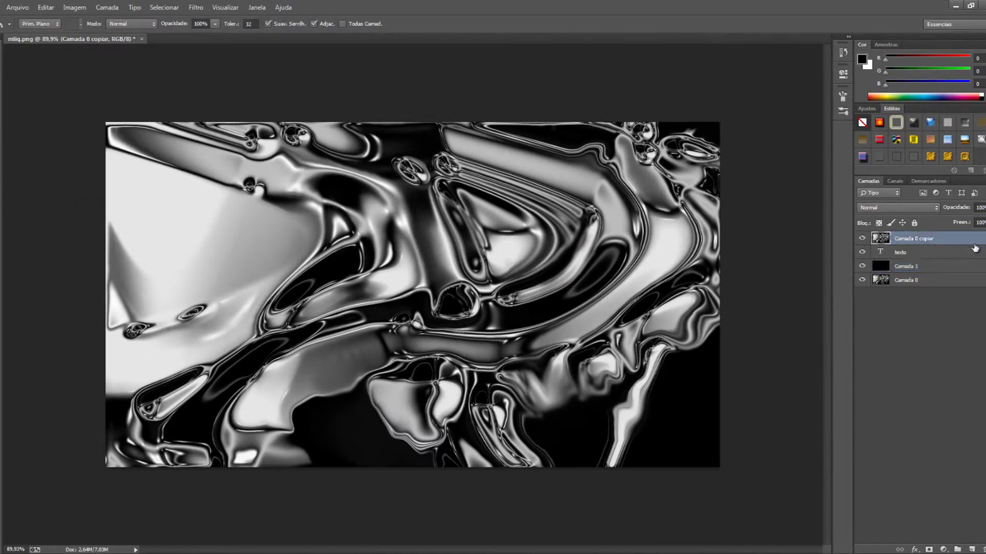
pyautogui.rightClick(948, 241)
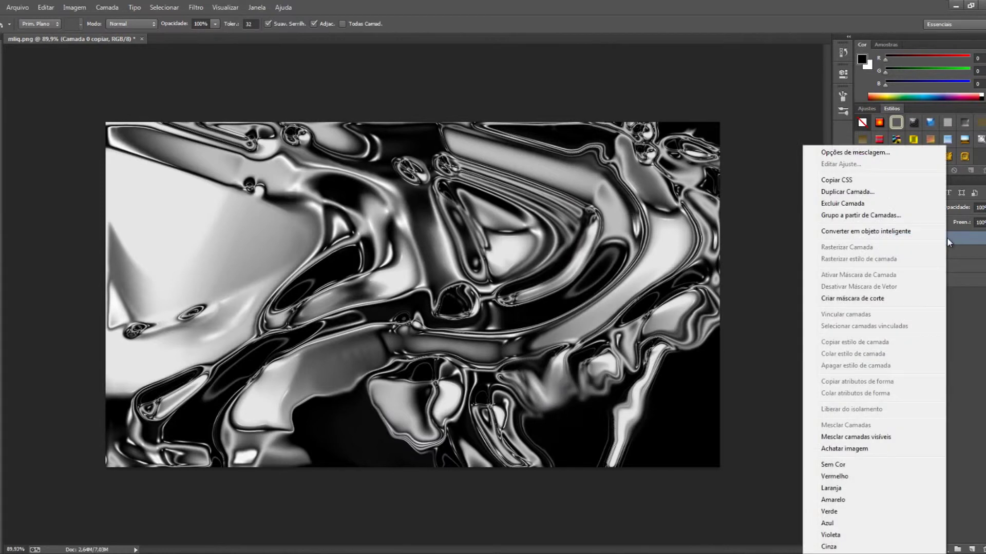
pyautogui.click(872, 302)
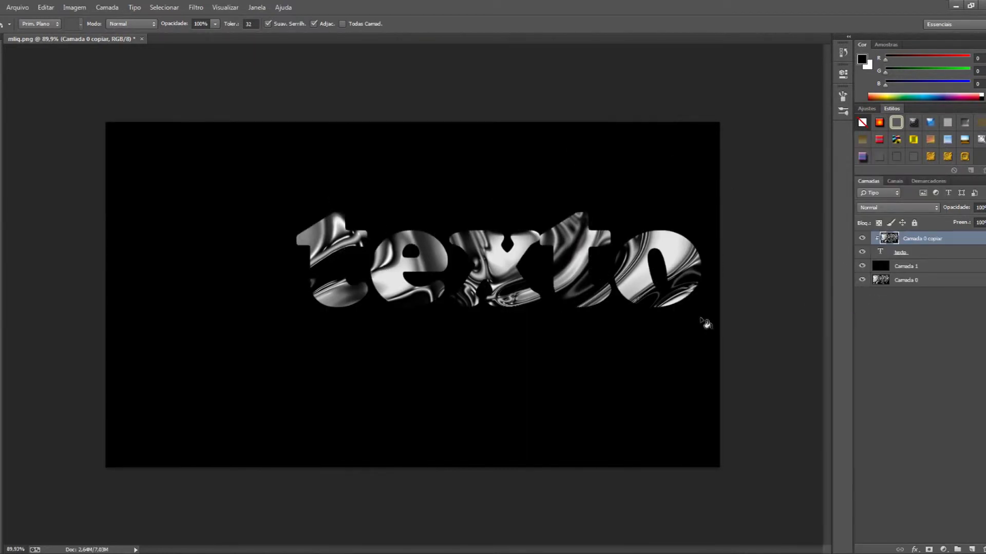
# Move the text layer around under the clipped metal texture, leaving it slightly lower and further right.
pyautogui.press('v')
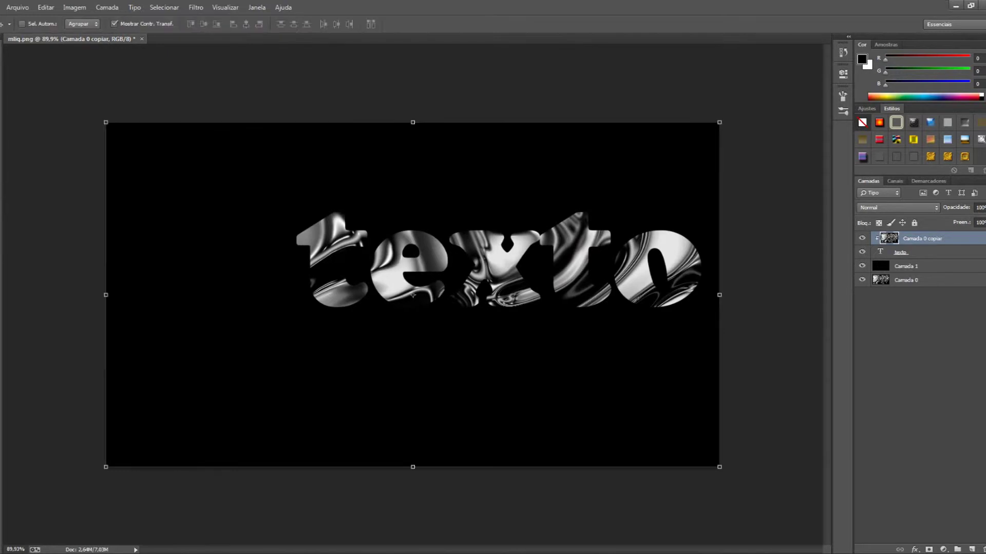
pyautogui.click(955, 256)
pyautogui.moveTo(614, 256); pyautogui.dragTo(611, 184)
pyautogui.moveTo(609, 169); pyautogui.dragTo(611, 271)
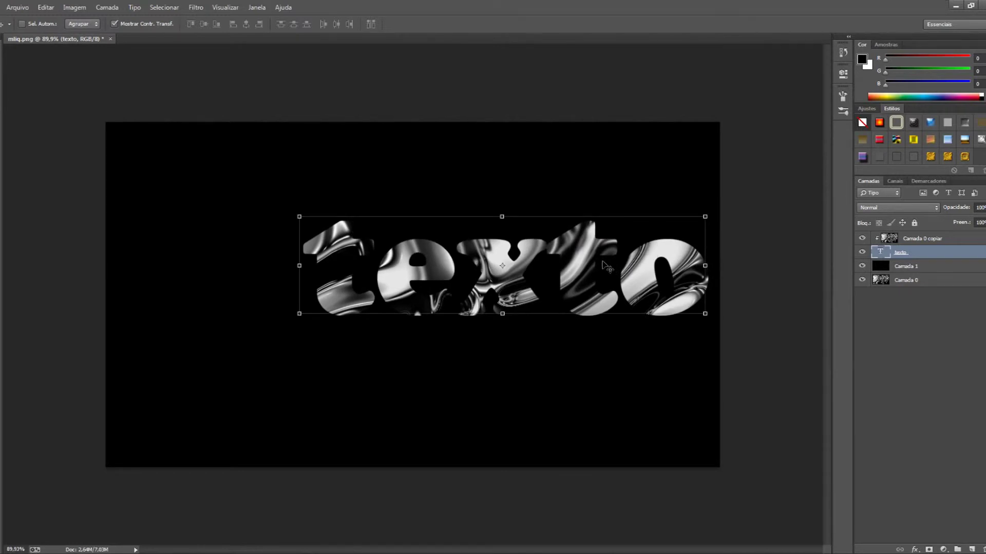
pyautogui.press('m')
pyautogui.scroll(-2, 403, 312)
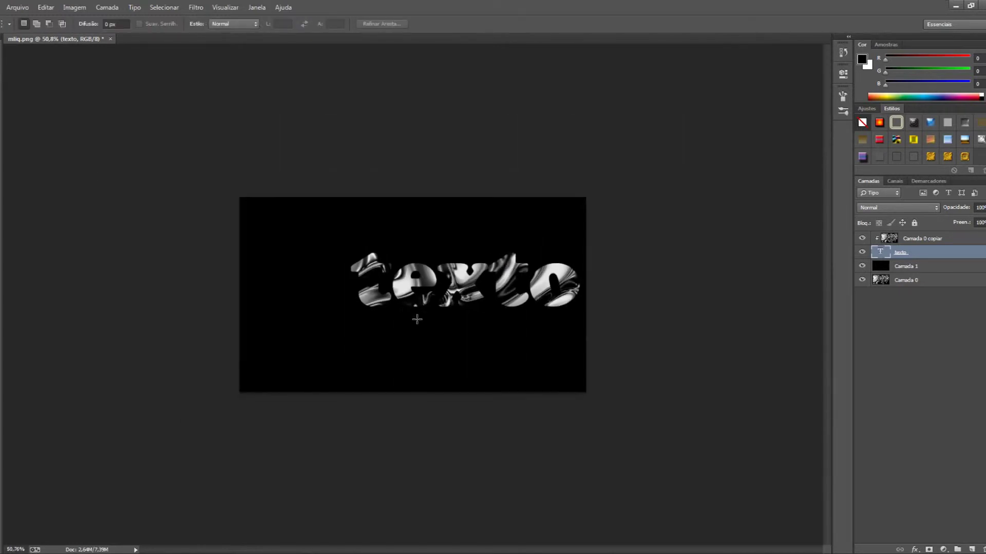
pyautogui.scroll(4, 436, 330)
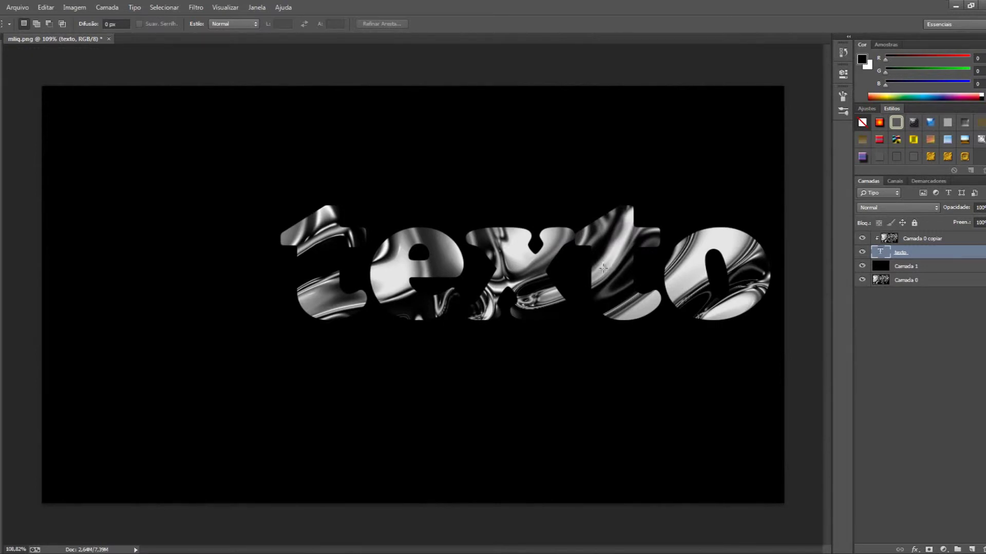
pyautogui.scroll(-3, 608, 264)
pyautogui.scroll(3, 607, 300)
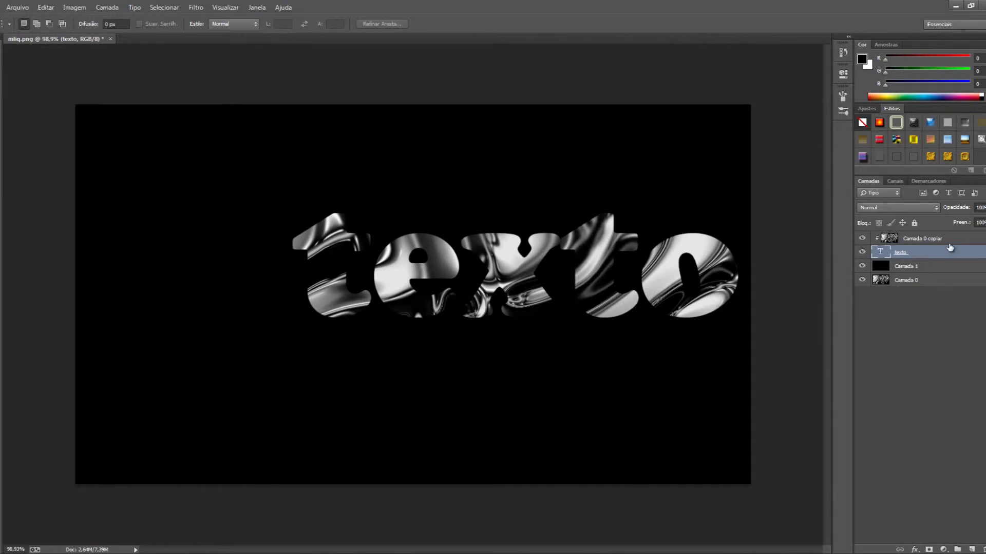
# Release the clipping mask on the warped metal layer.
pyautogui.click(950, 239)
pyautogui.rightClick(959, 245)
pyautogui.click(901, 298)
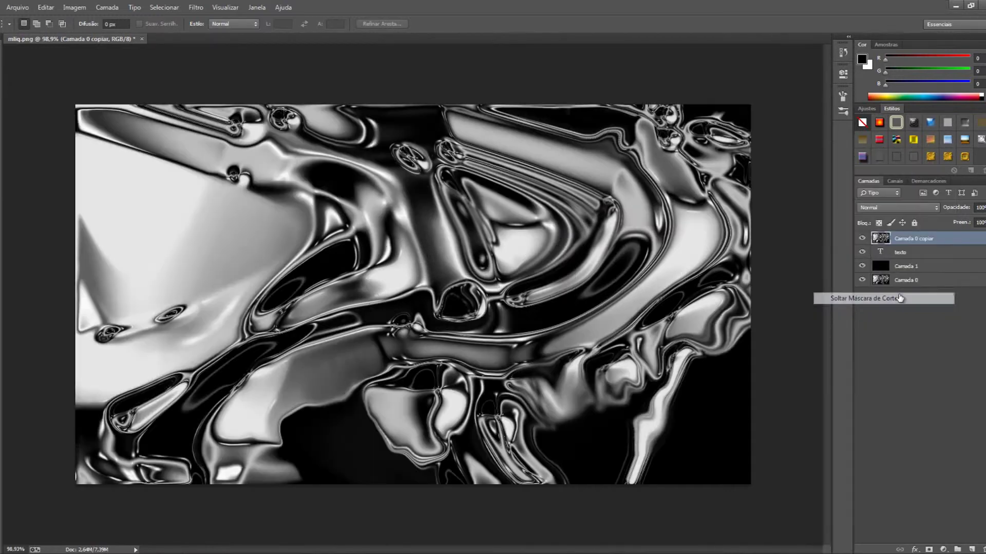
# Delete the text layer and the warped copy of the metal layer.
pyautogui.click(904, 256)
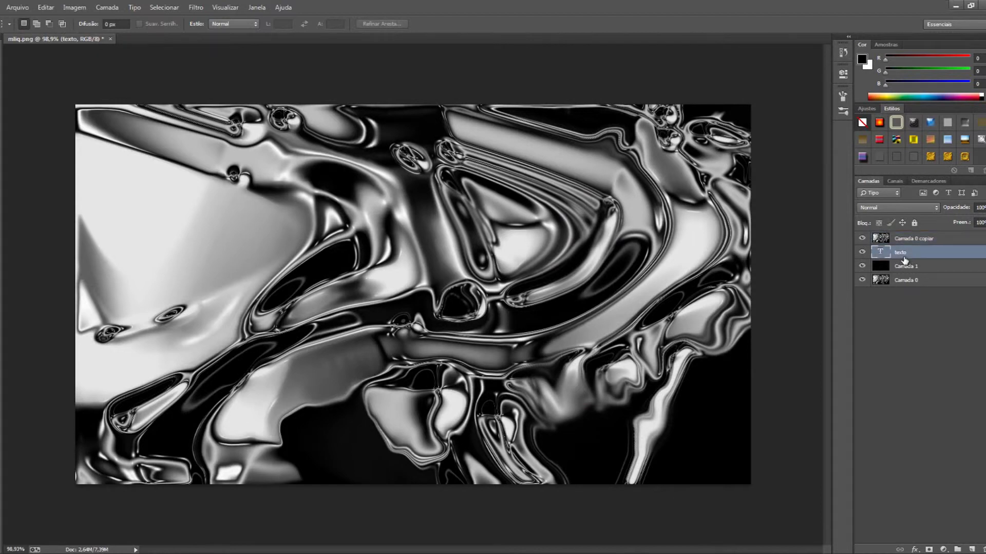
pyautogui.press('Delete')
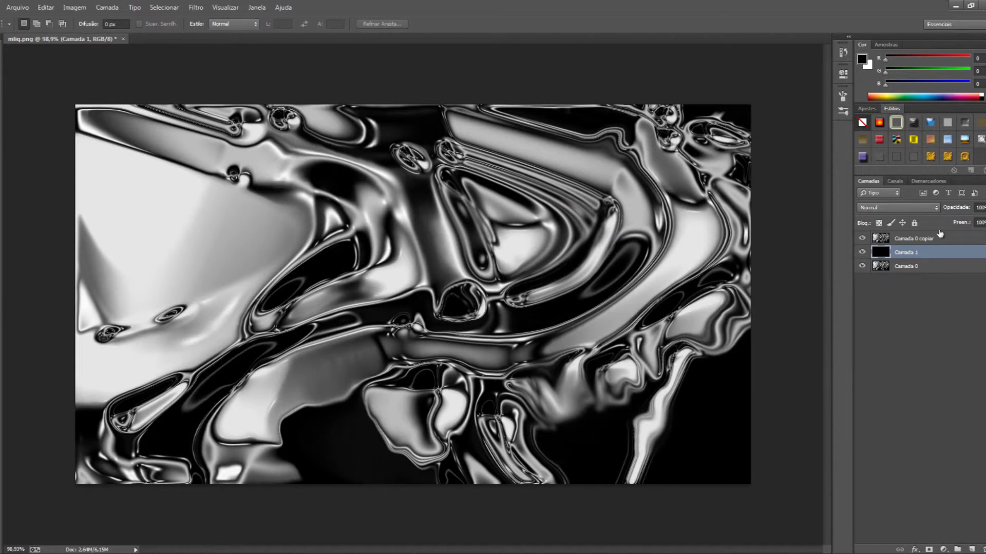
pyautogui.click(939, 241)
pyautogui.press('Delete')
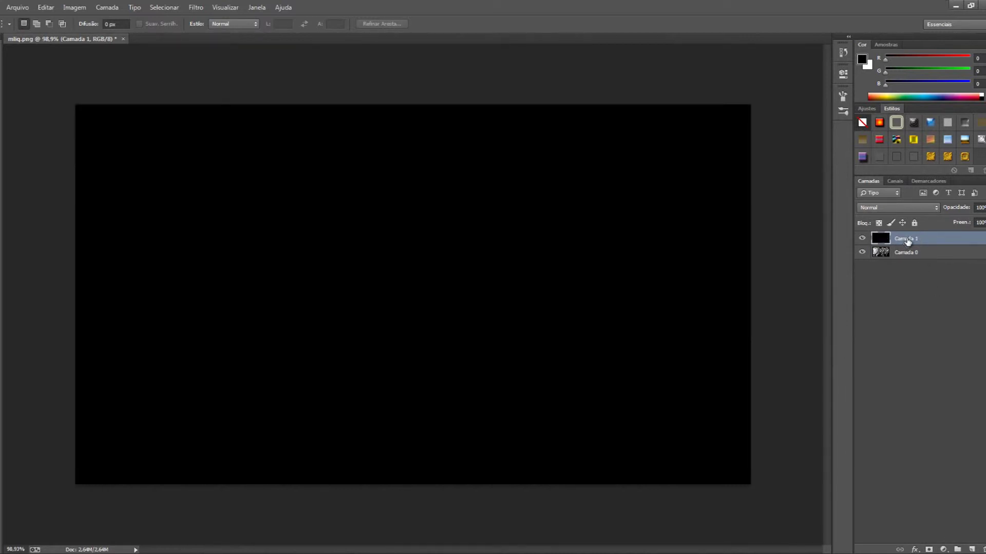
pyautogui.click(971, 549)
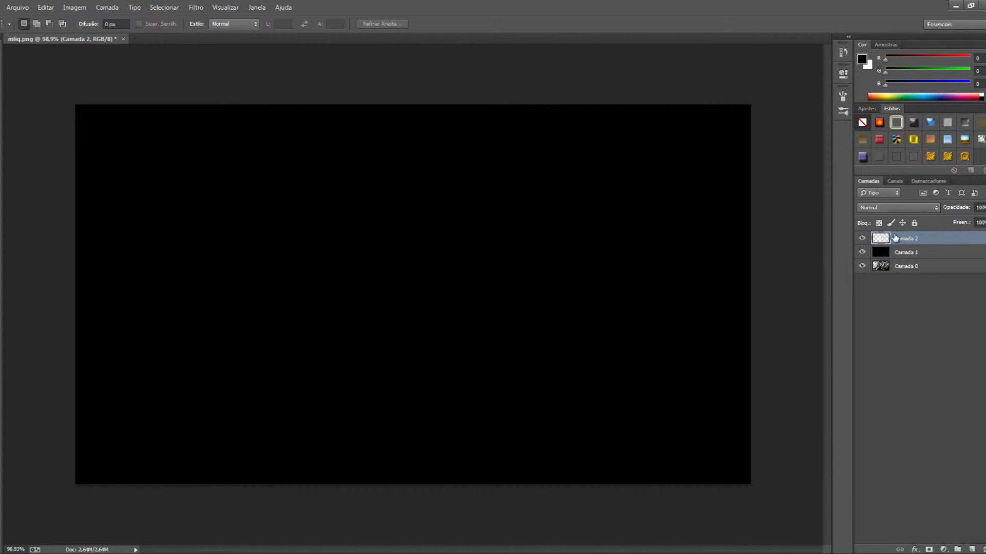
pyautogui.click(189, 9)
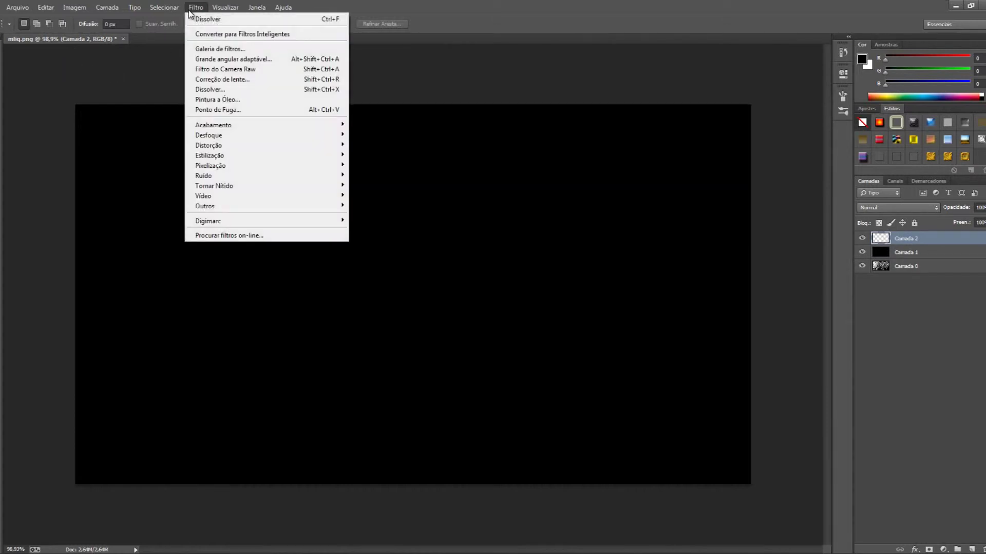
pyautogui.moveTo(212, 125)
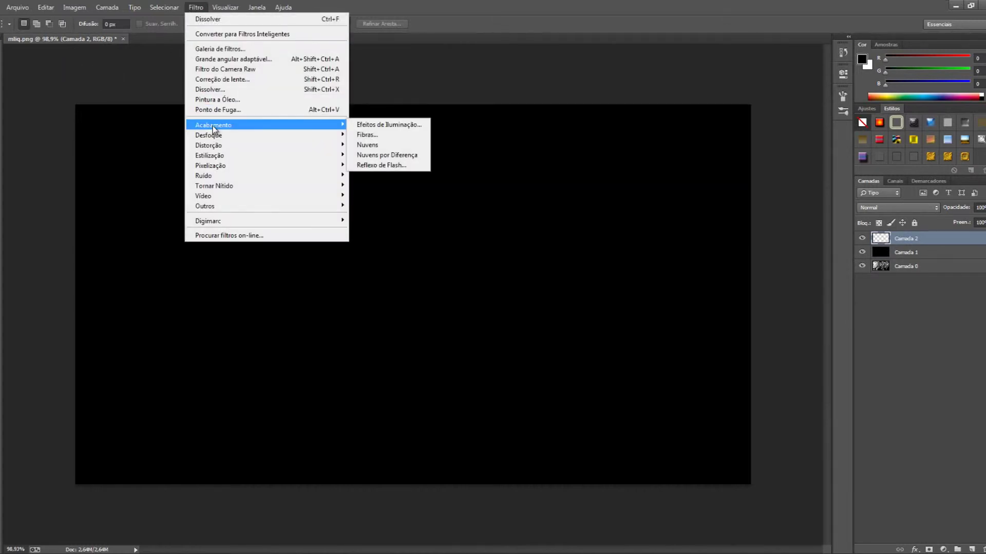
pyautogui.click(384, 165)
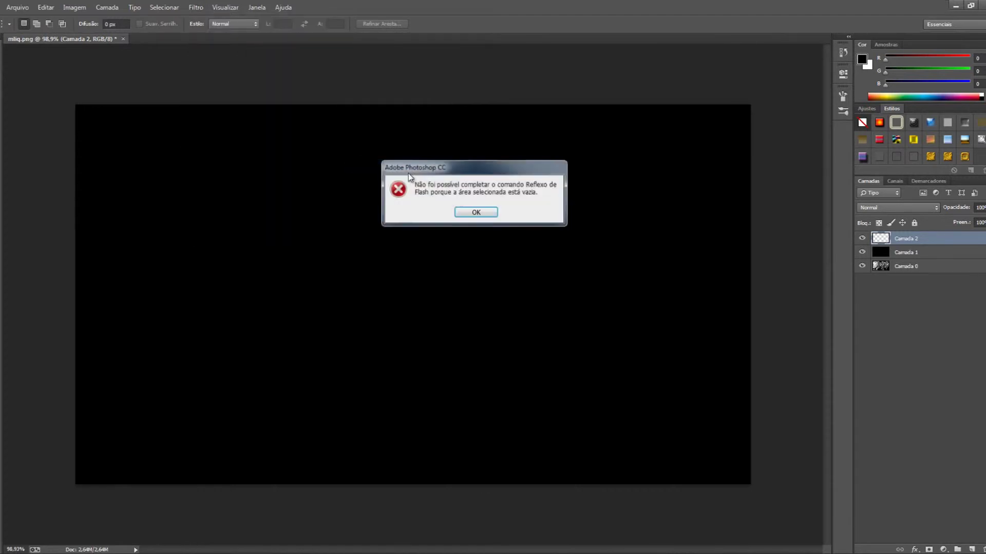
pyautogui.click(477, 213)
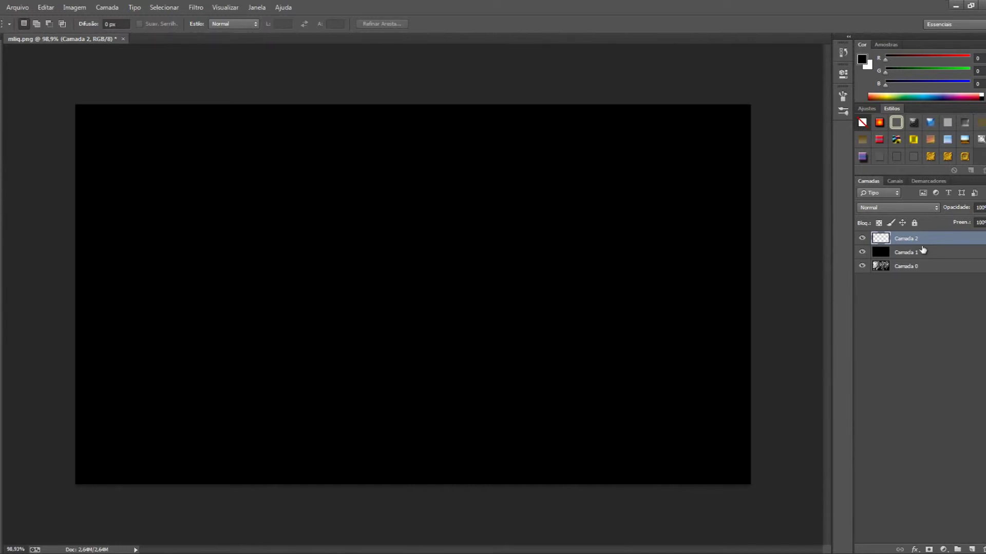
pyautogui.press('Delete')
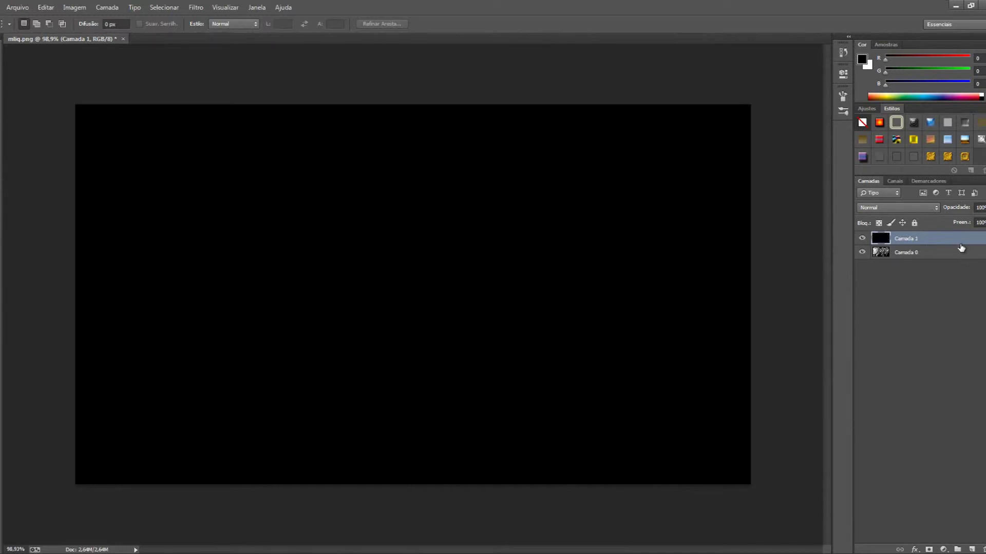
# Render a 50-300mm Zoom lens flare near the centre of the black layer with brightness at 135%.
pyautogui.click(195, 7)
pyautogui.moveTo(238, 126)
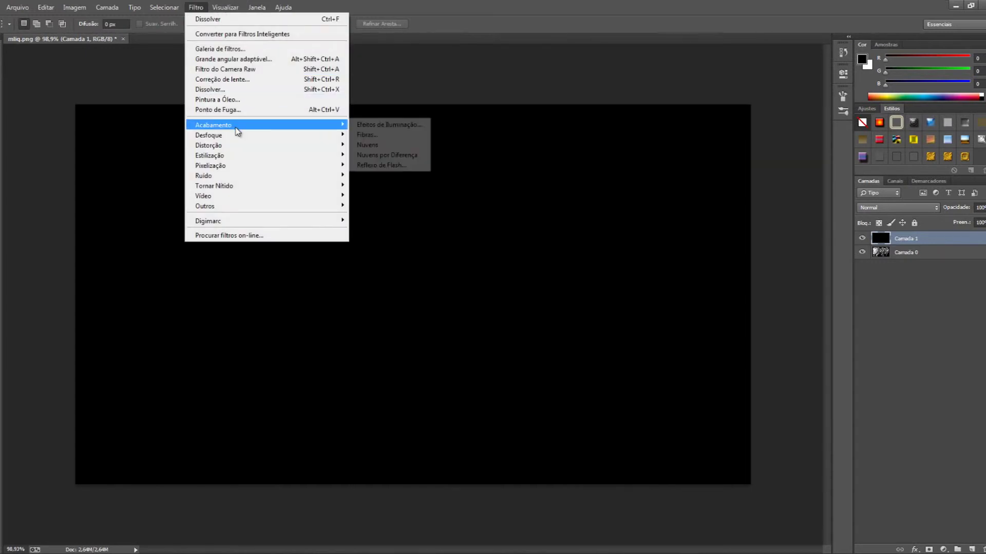
pyautogui.click(390, 165)
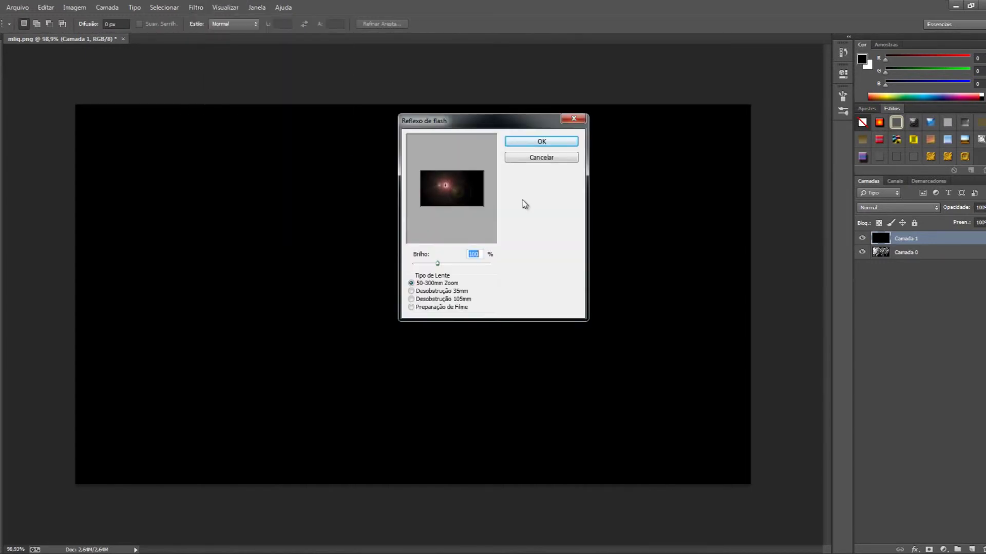
pyautogui.moveTo(444, 185); pyautogui.dragTo(463, 192)
pyautogui.moveTo(437, 264)
pyautogui.mouseDown()
pyautogui.moveTo(458, 265)
pyautogui.moveTo(424, 266)
pyautogui.moveTo(447, 265)
pyautogui.mouseUp()
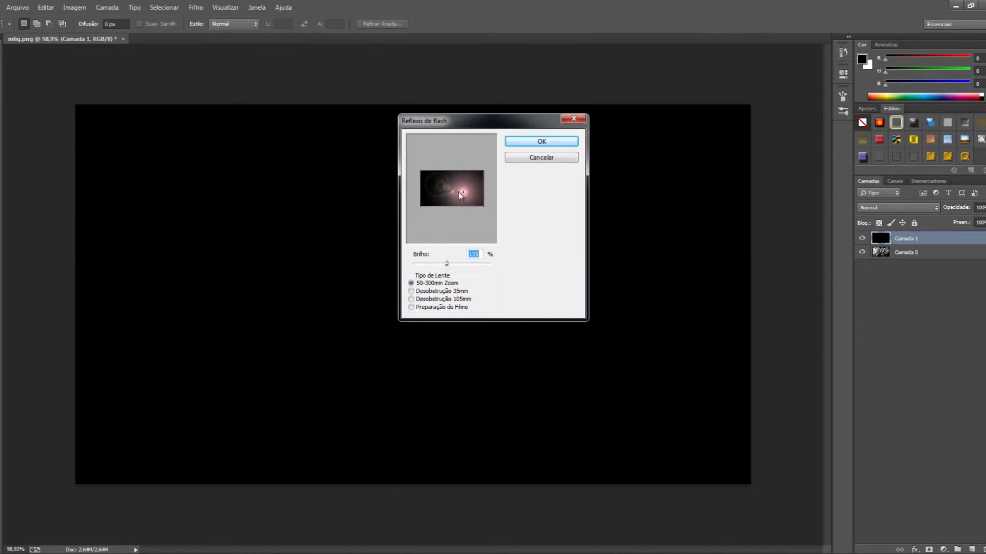
pyautogui.moveTo(461, 193); pyautogui.dragTo(454, 193)
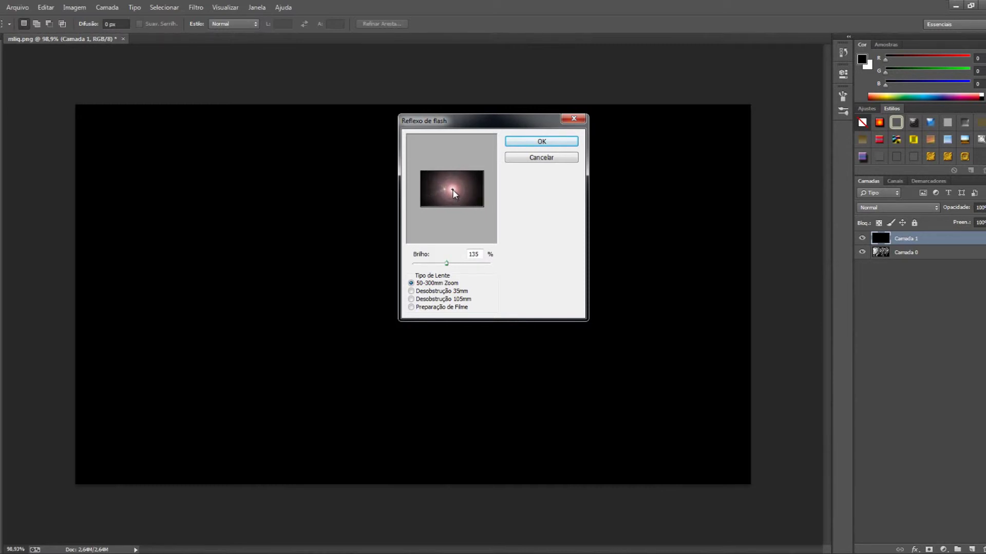
pyautogui.click(516, 142)
pyautogui.scroll(-3, 320, 95)
pyautogui.scroll(4, 319, 95)
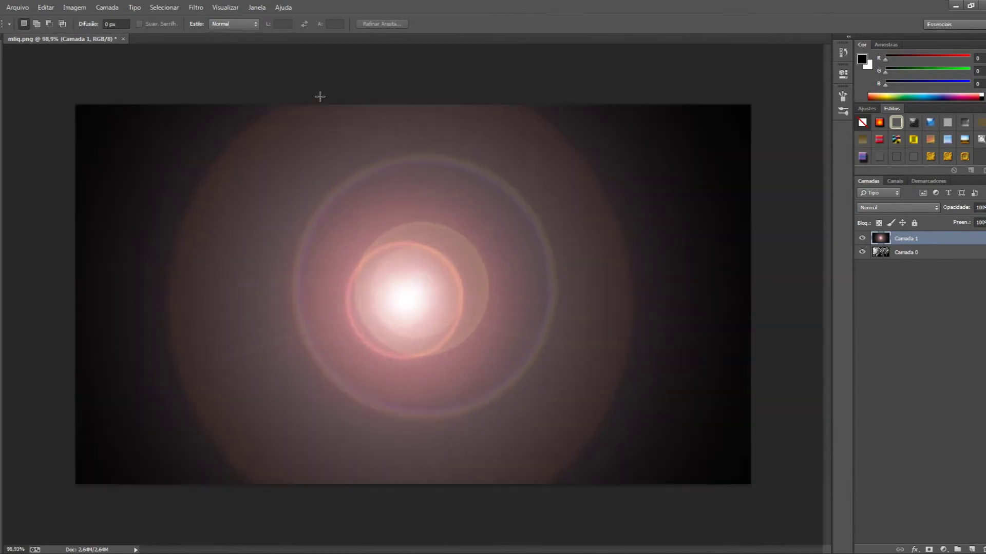
# Apply the Chrome filter to the lens flare layer with detail 7 and smoothness 2.
pyautogui.scroll(-3, 320, 97)
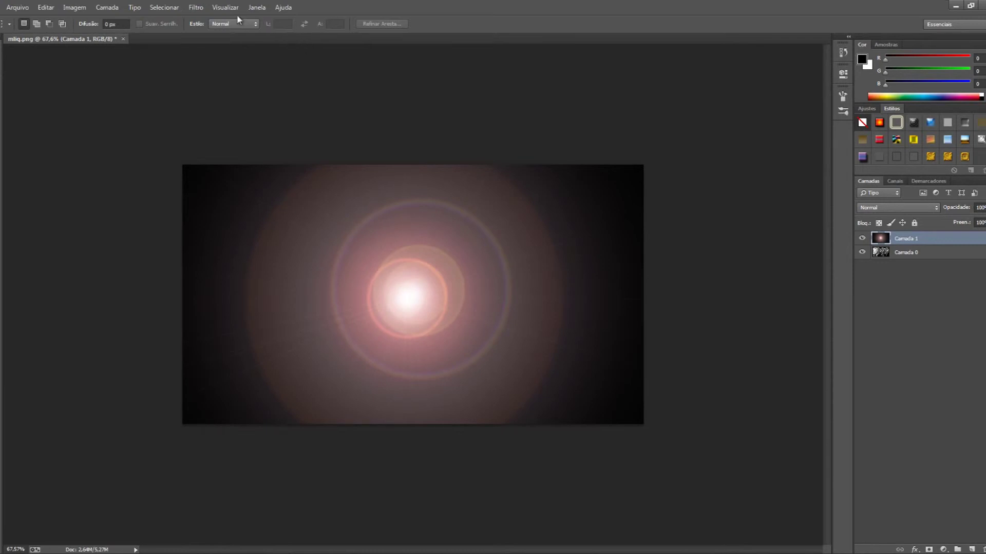
pyautogui.click(197, 8)
pyautogui.click(195, 8)
pyautogui.click(195, 7)
pyautogui.click(205, 49)
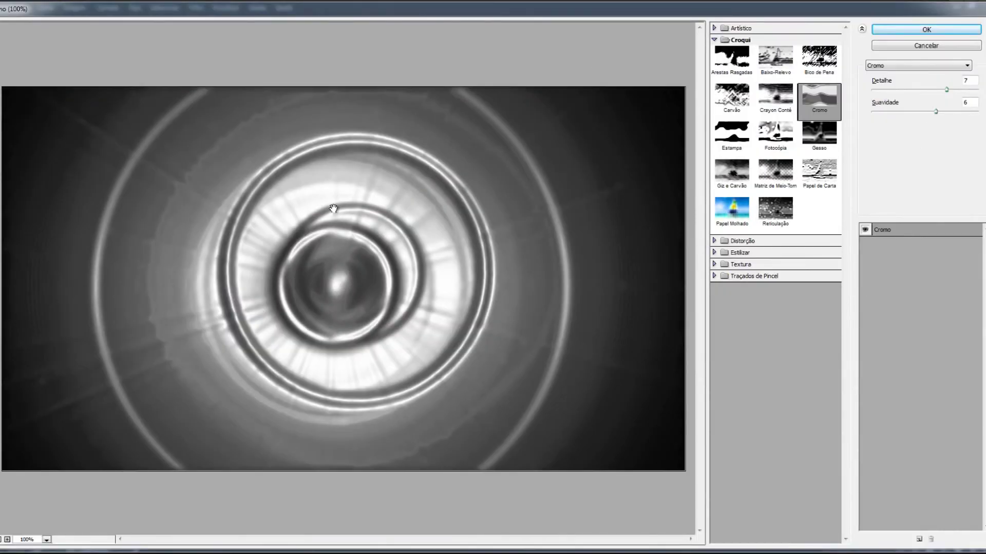
pyautogui.moveTo(947, 89); pyautogui.dragTo(882, 115)
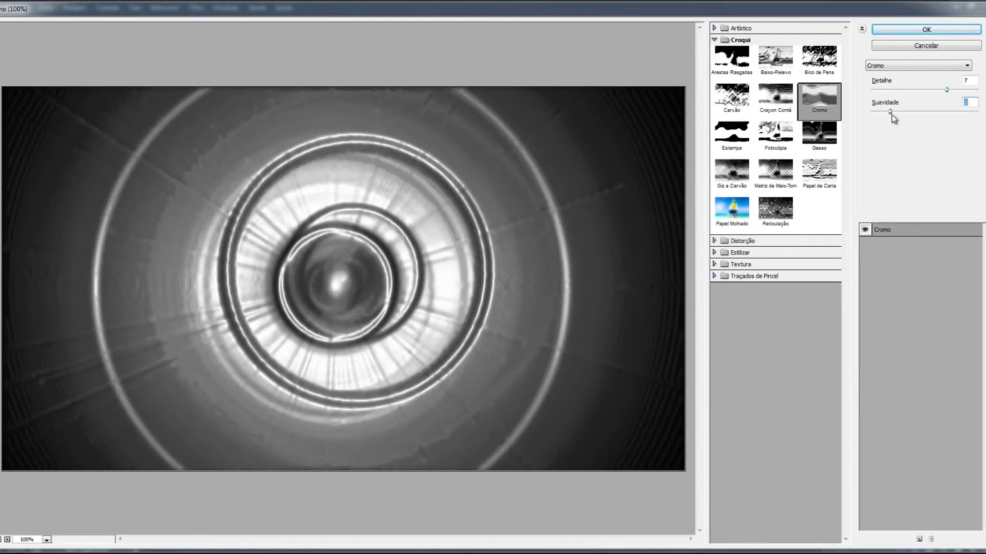
pyautogui.click(926, 29)
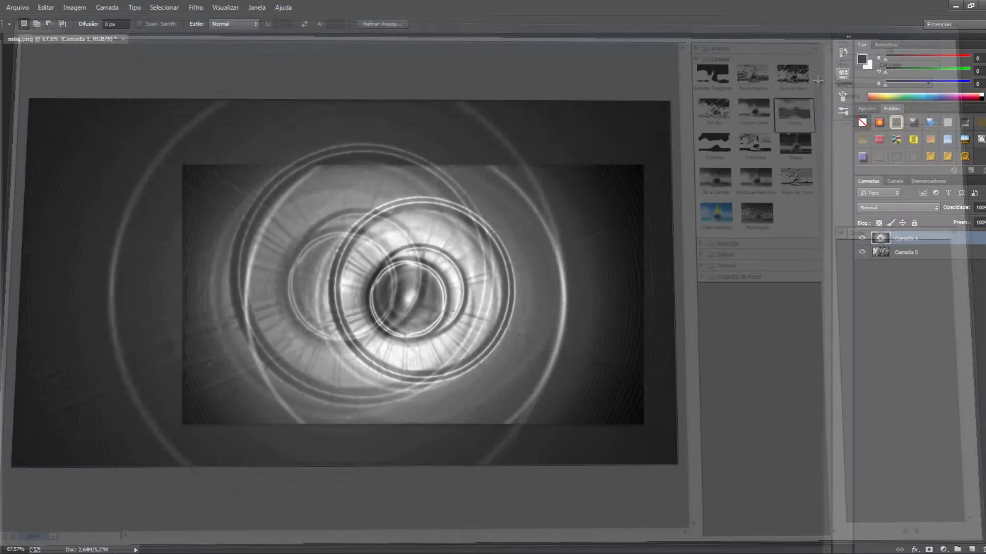
pyautogui.scroll(5, 608, 170)
pyautogui.scroll(-1, 608, 170)
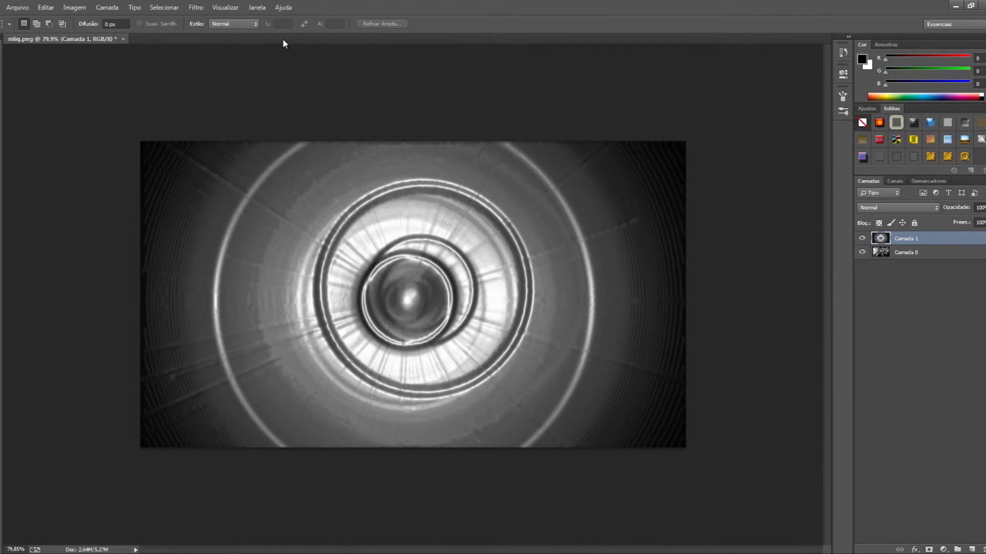
# Darken the chrome layer's shadows with a Curves adjustment, adding a lowered shadow point and a highlight point at input 209, output 196.
pyautogui.click(106, 7)
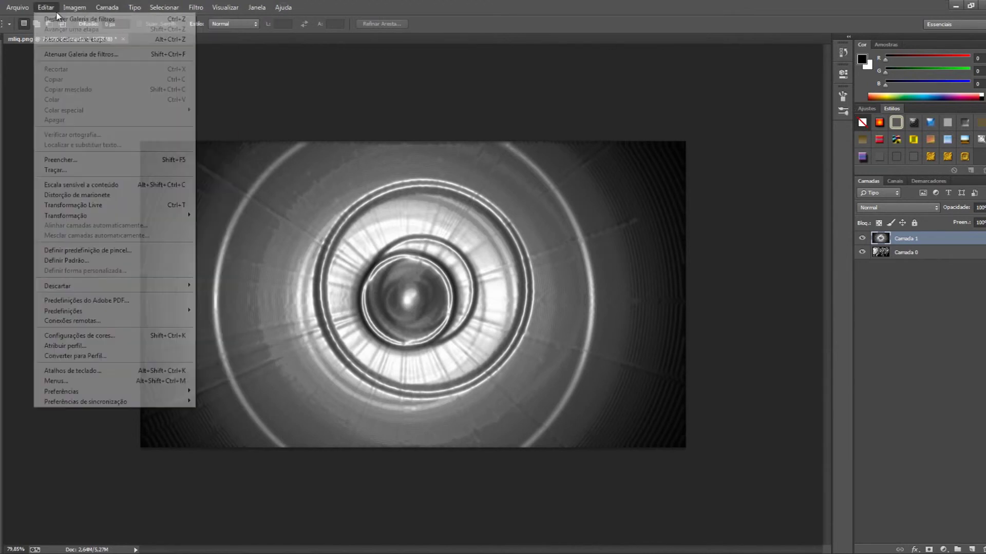
pyautogui.moveTo(82, 34)
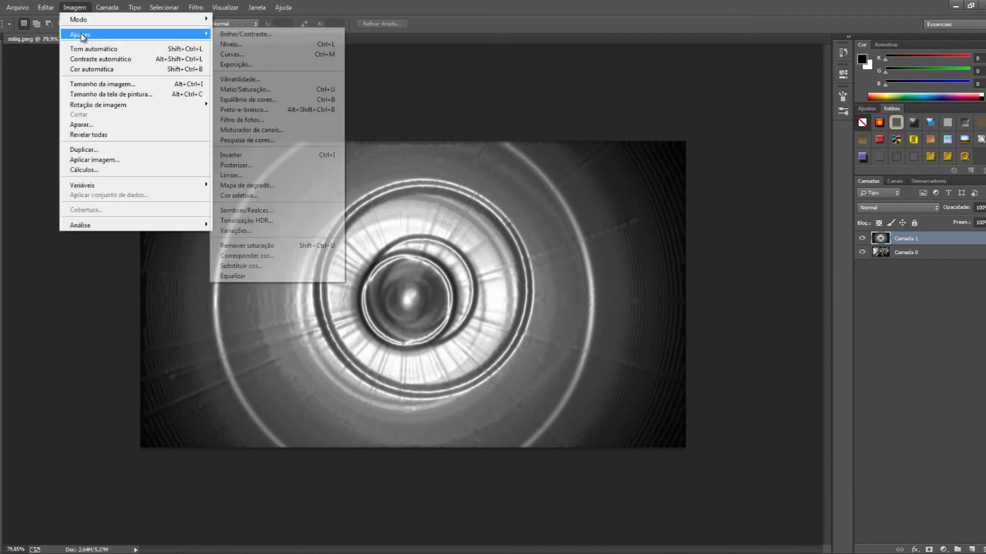
pyautogui.click(254, 54)
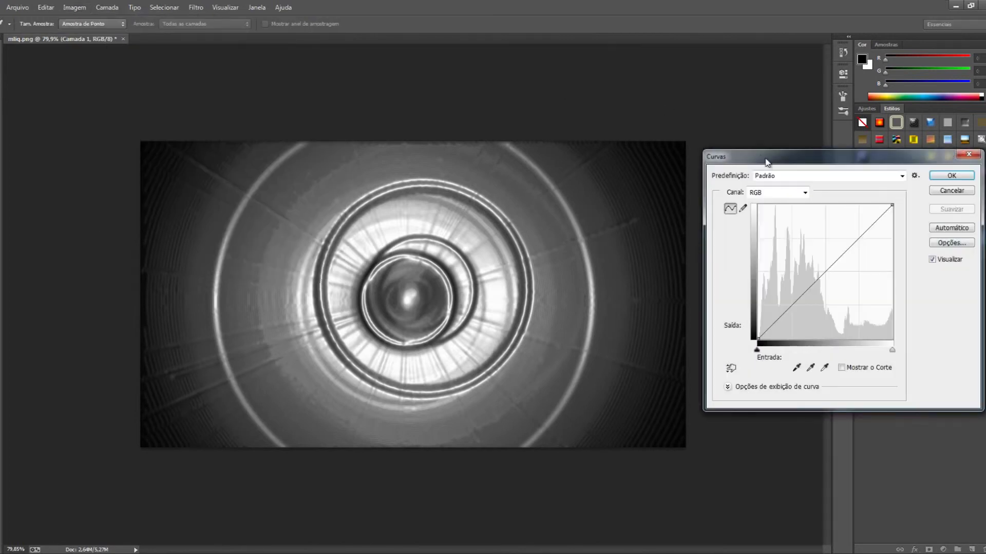
pyautogui.moveTo(797, 303)
pyautogui.mouseDown()
pyautogui.moveTo(809, 325)
pyautogui.moveTo(797, 317)
pyautogui.mouseUp()
pyautogui.moveTo(868, 236); pyautogui.dragTo(868, 236)
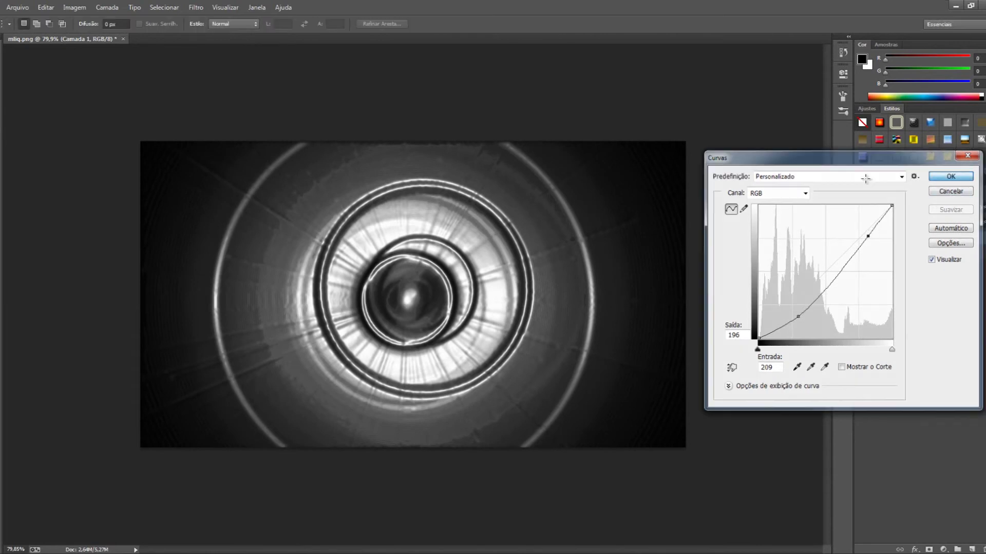
# Hide and show the circular chrome layer to compare it with the liquid-metal texture below.
pyautogui.scroll(-4, 645, 210)
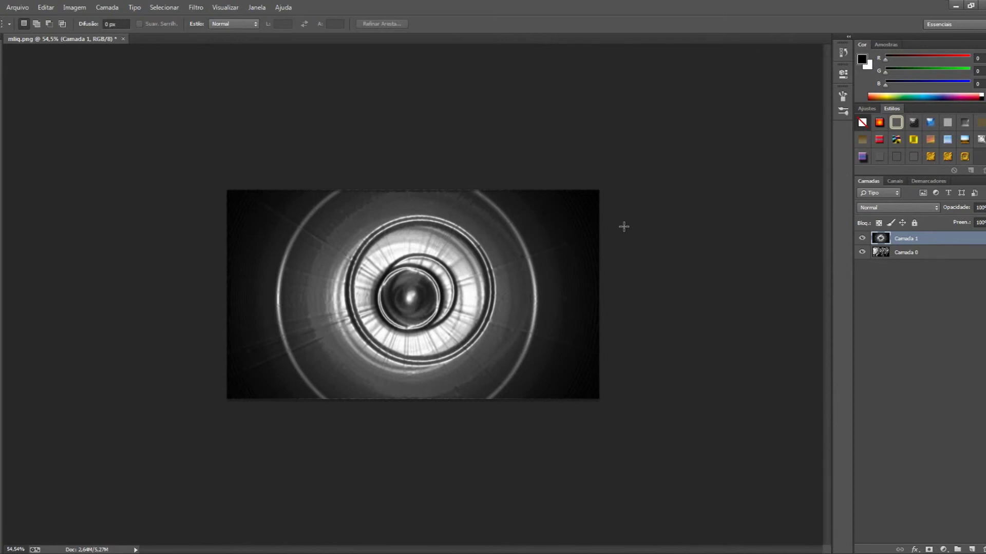
pyautogui.scroll(4, 690, 261)
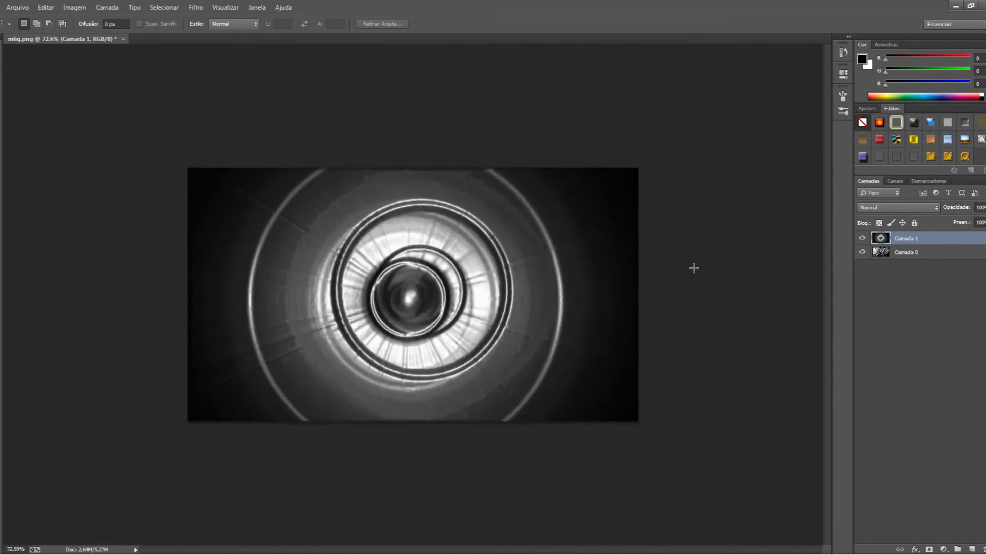
pyautogui.click(862, 239)
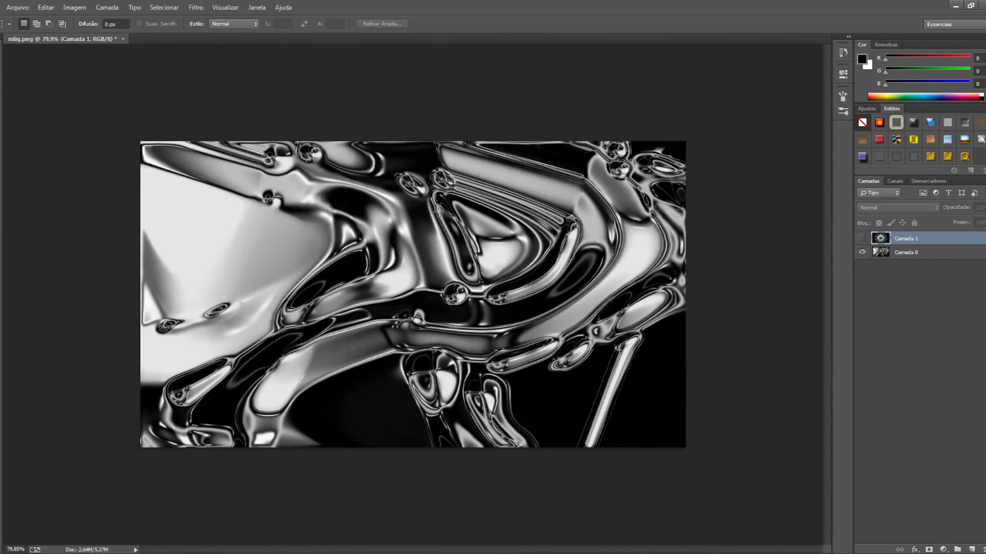
pyautogui.click(862, 239)
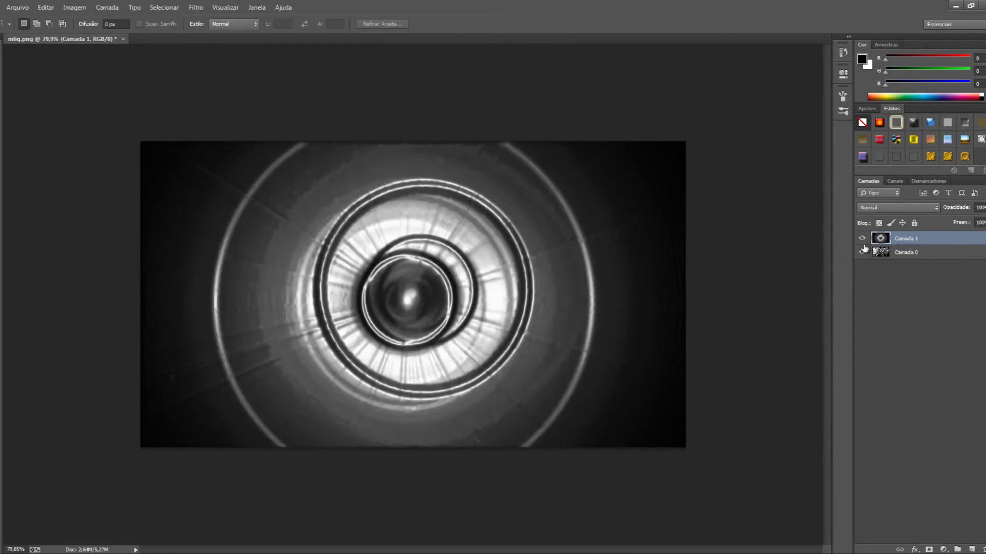